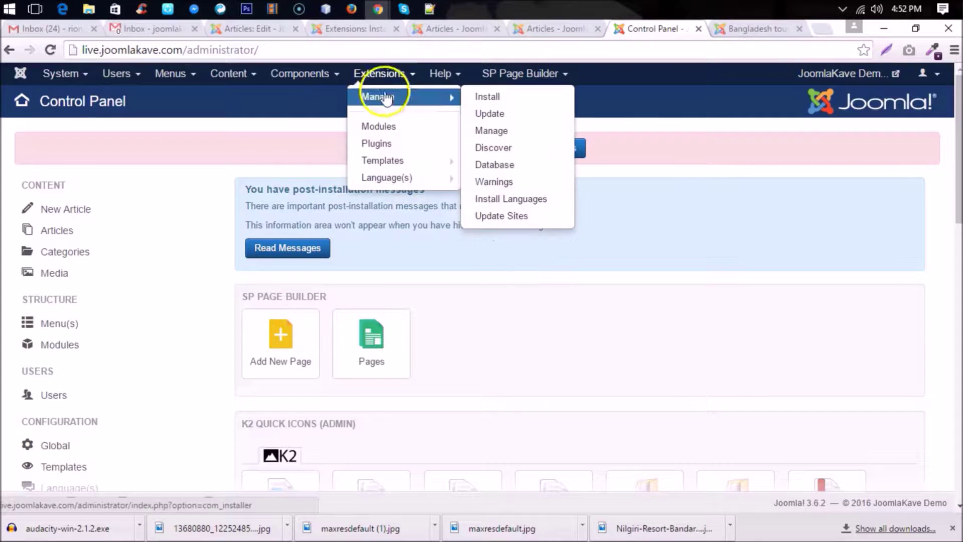
# Install the Social Open Graph Tags package from pkg_ogp_j3x_v1.0_free.zip using the extension installer
pyautogui.click(384, 99)
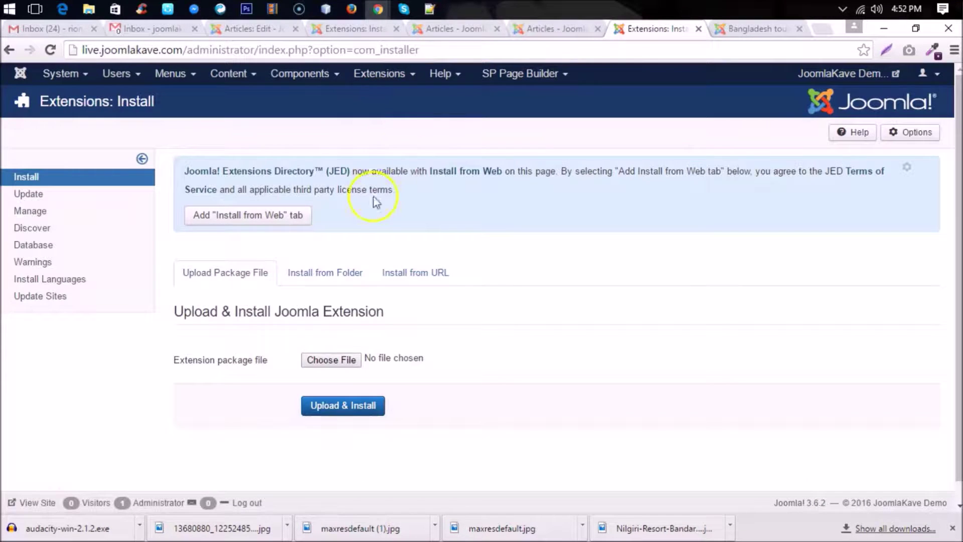
pyautogui.click(331, 359)
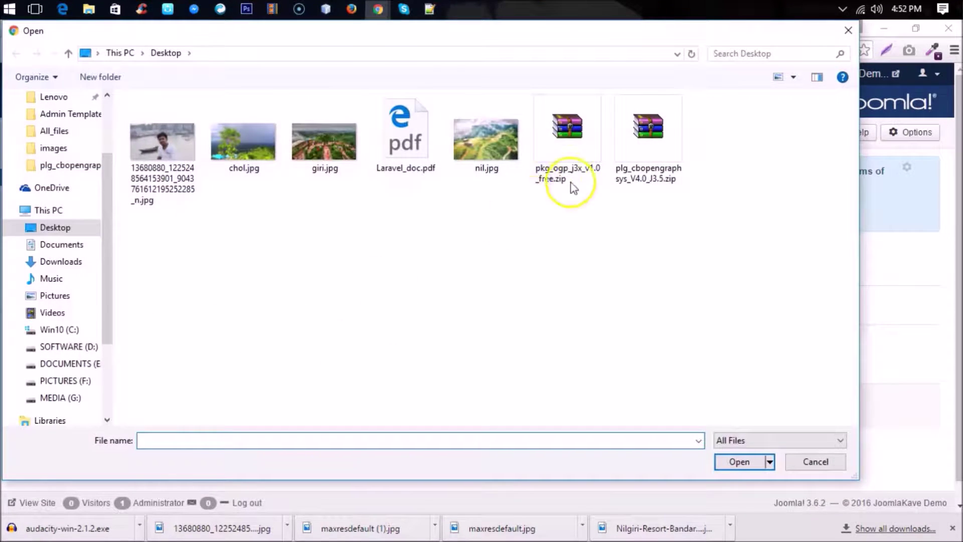
pyautogui.click(568, 150)
pyautogui.click(733, 462)
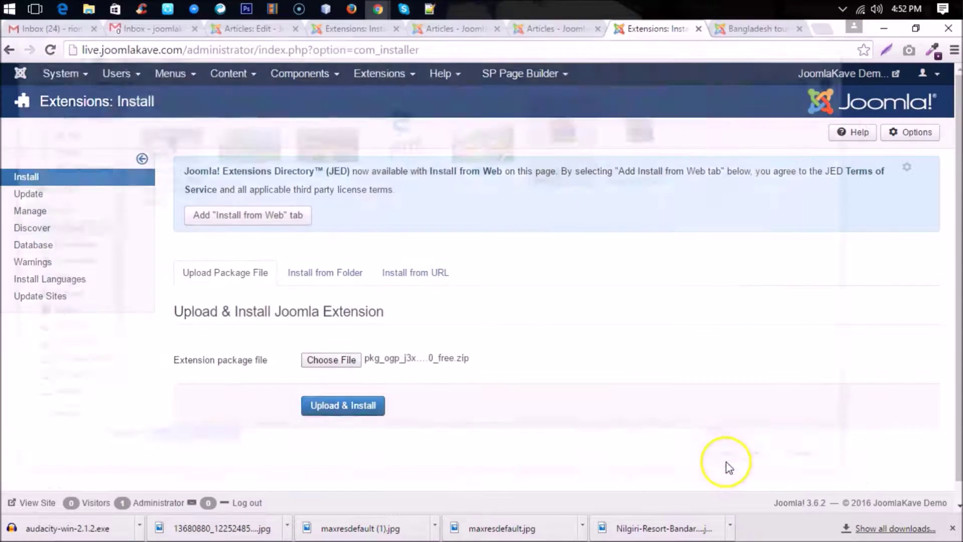
pyautogui.click(341, 405)
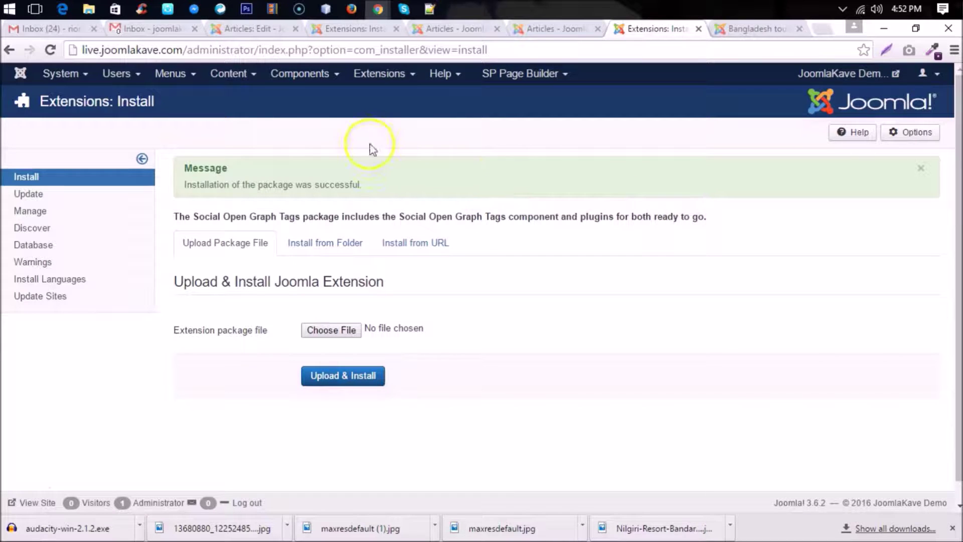
# Search the Plugins manager for 'social' to show the enabled Social Open Graph Tags plugin
pyautogui.moveTo(295, 76)
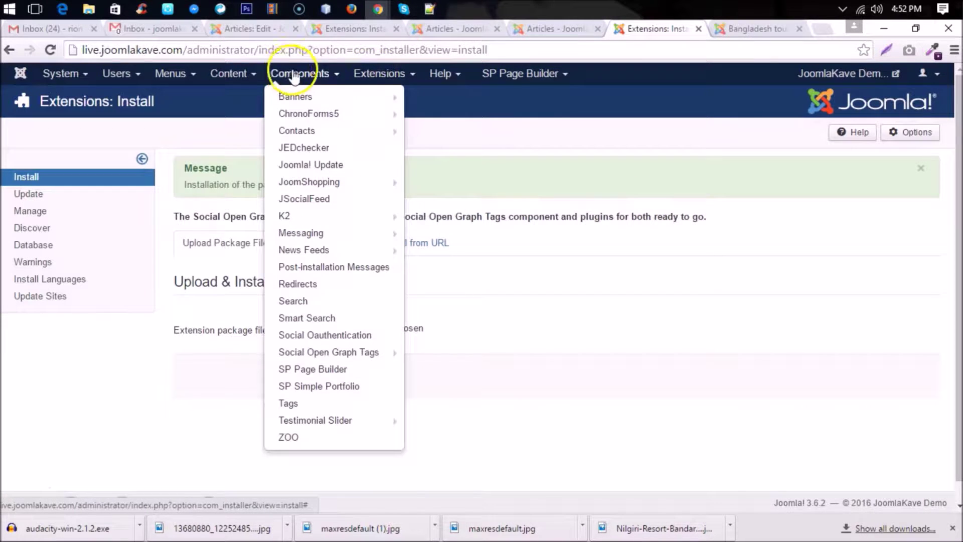
pyautogui.moveTo(295, 355)
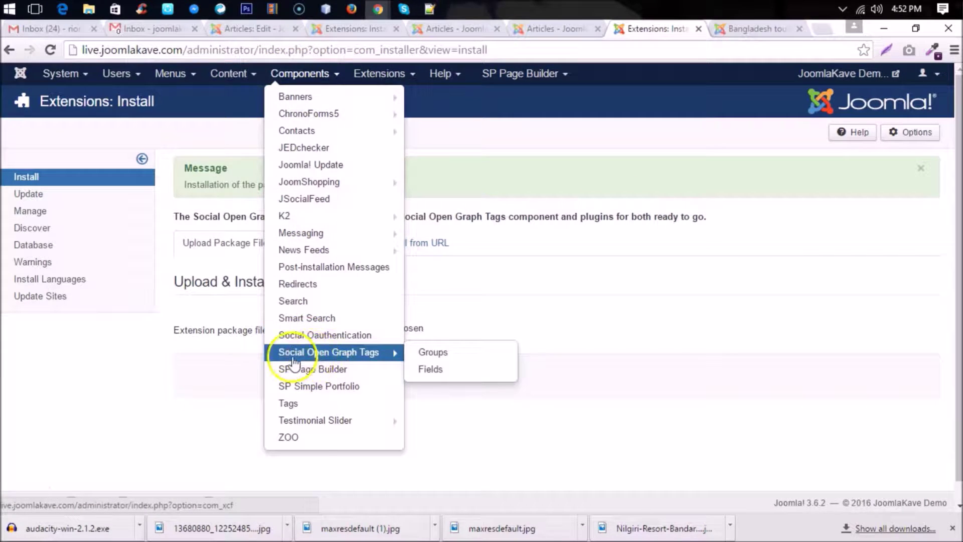
pyautogui.moveTo(396, 75)
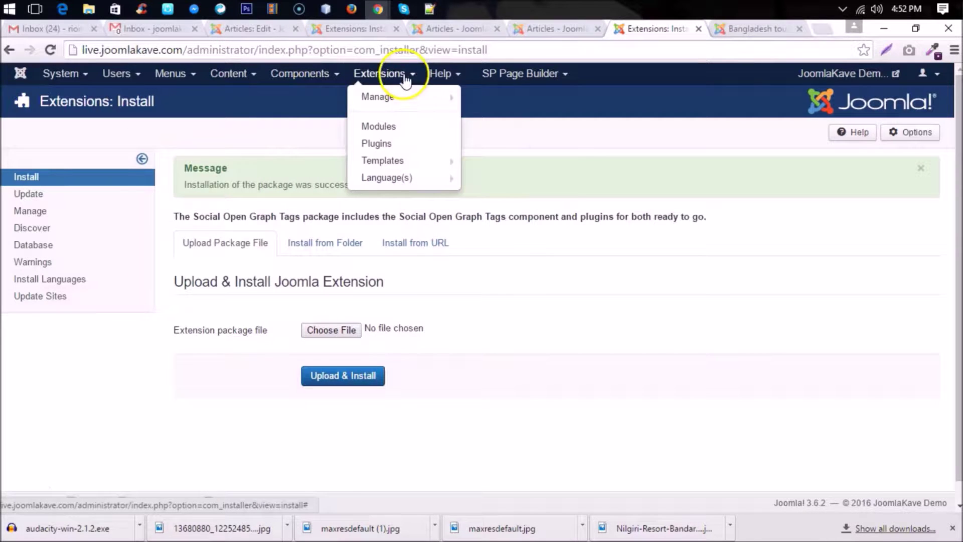
pyautogui.click(383, 148)
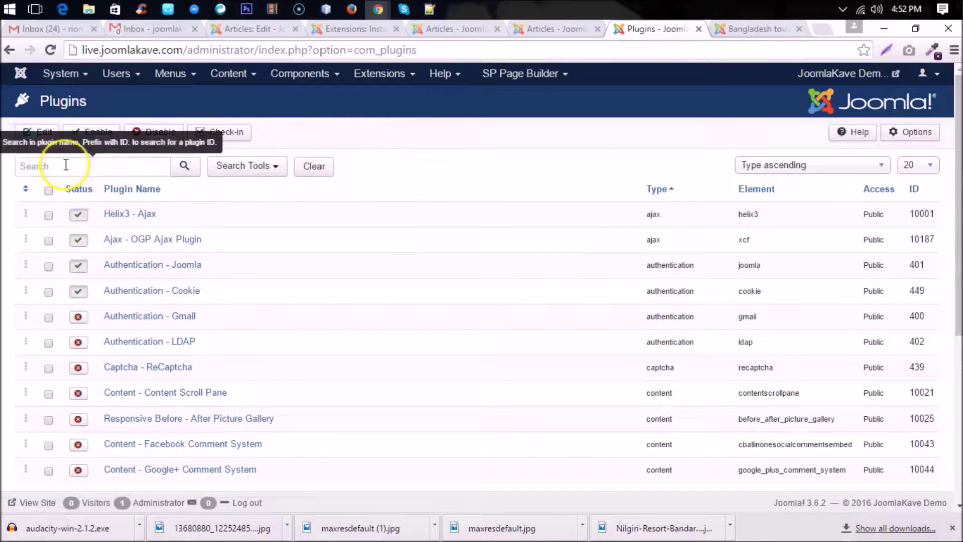
pyautogui.click(66, 165)
pyautogui.write('socia')
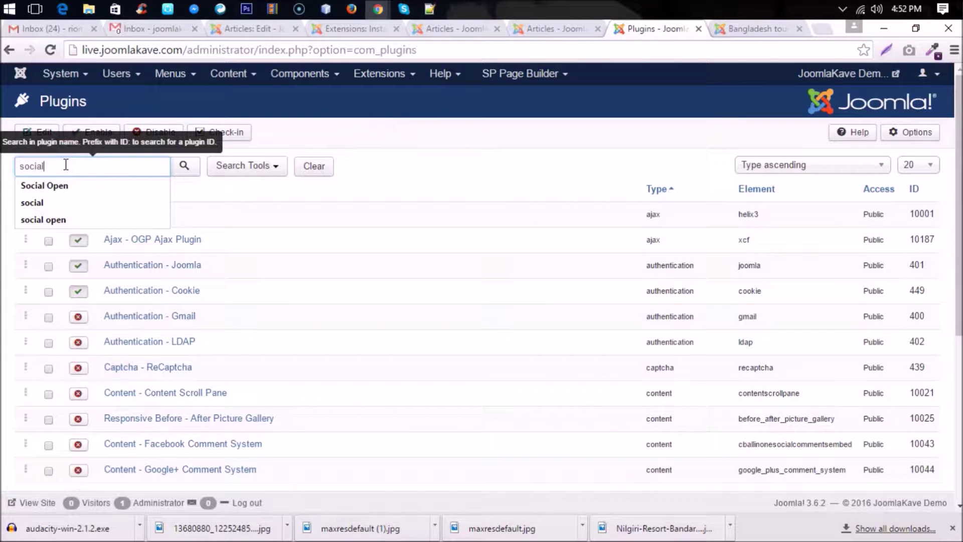
pyautogui.write('l')
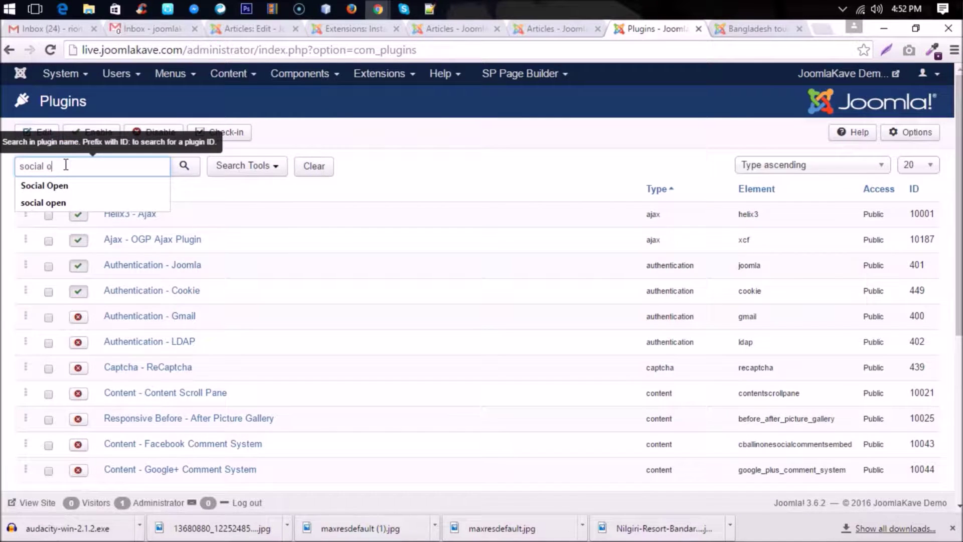
pyautogui.press('Return')
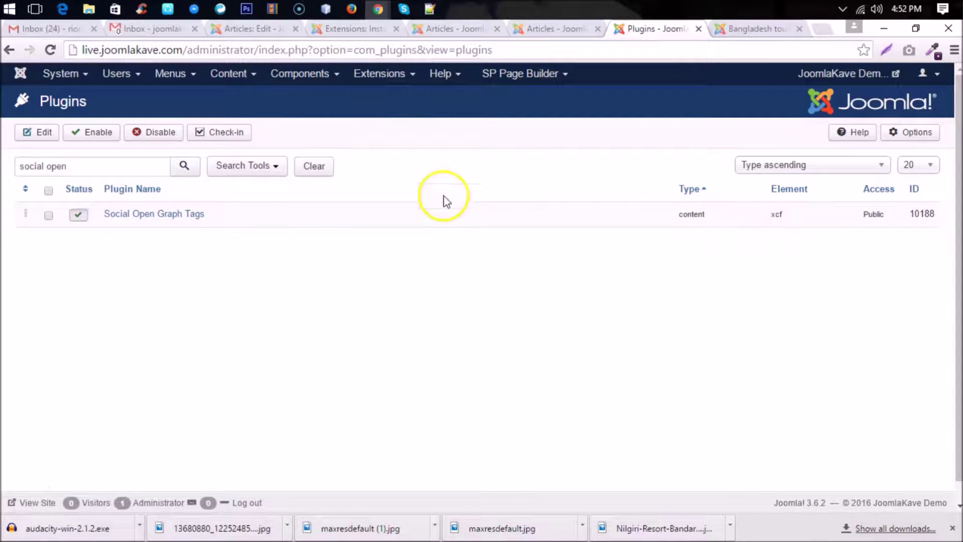
pyautogui.click(299, 79)
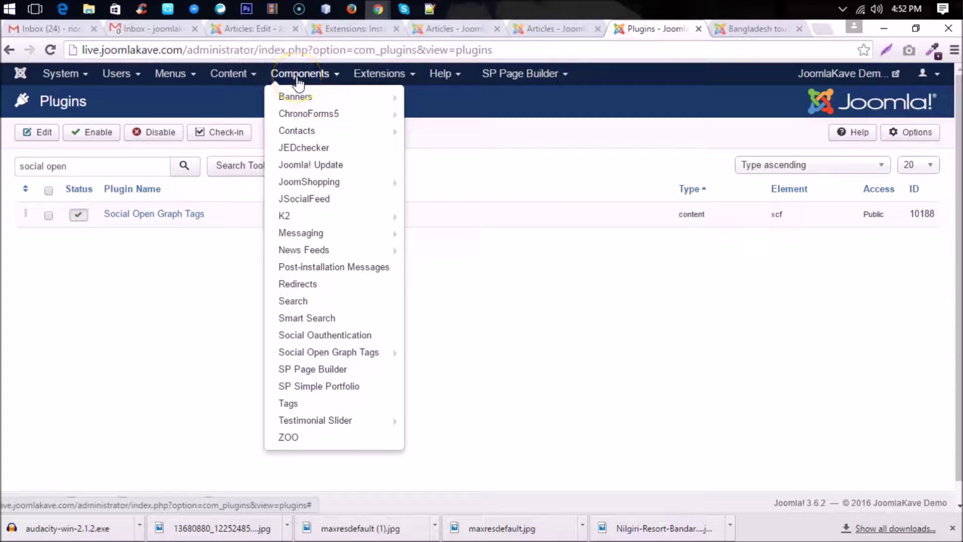
# Create and save an 'Open Graph' field group applied to Joomla Article in Social Open Graph Tags
pyautogui.click(329, 352)
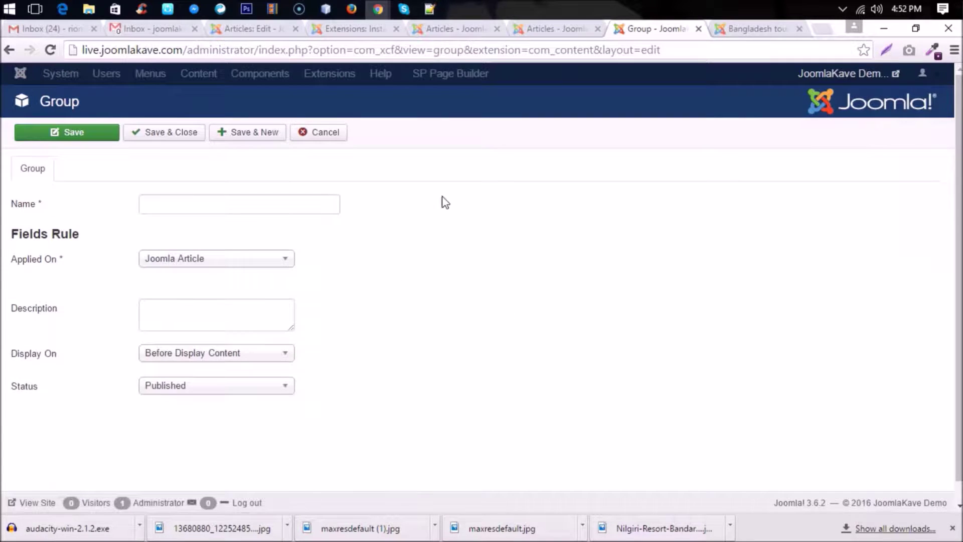
pyautogui.click(191, 207)
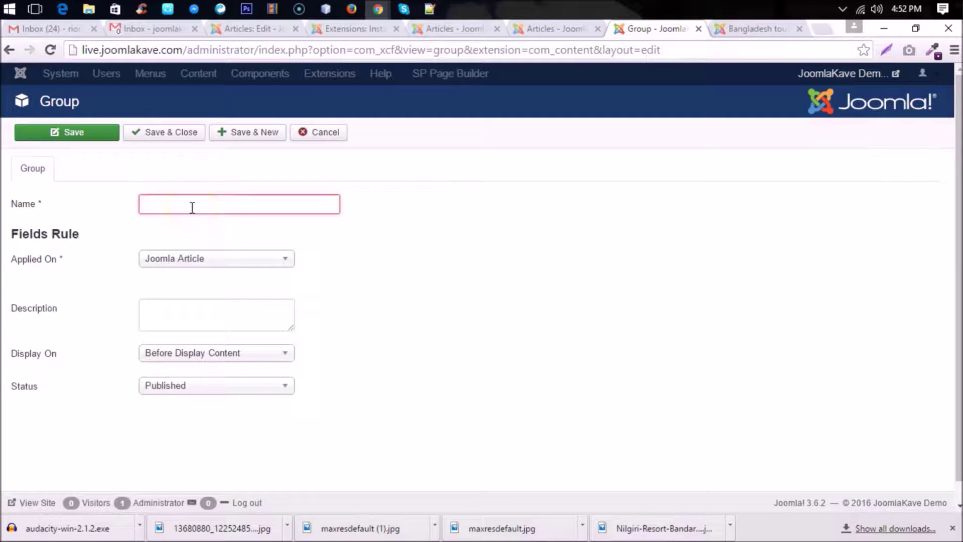
pyautogui.write('Open')
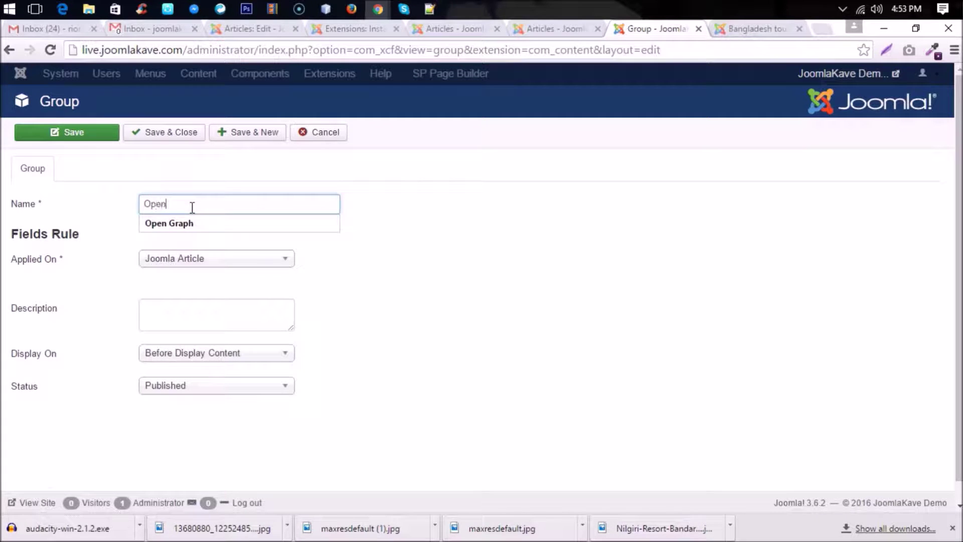
pyautogui.press('Down')
pyautogui.press('Return')
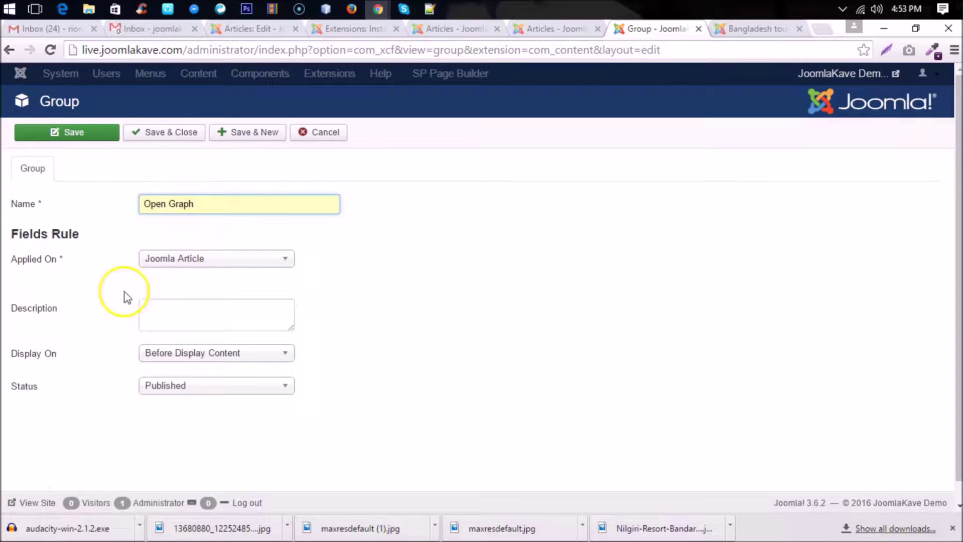
pyautogui.click(168, 258)
pyautogui.click(173, 273)
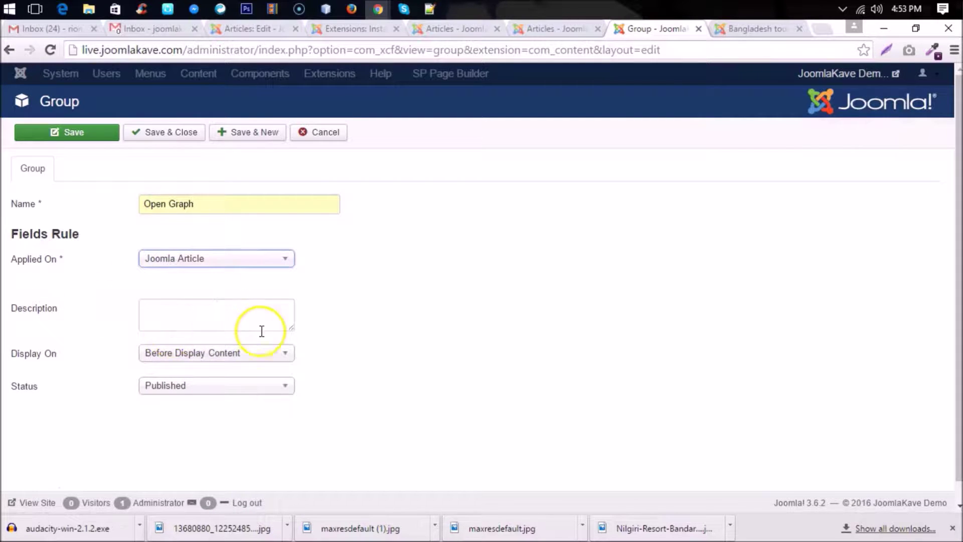
pyautogui.click(168, 135)
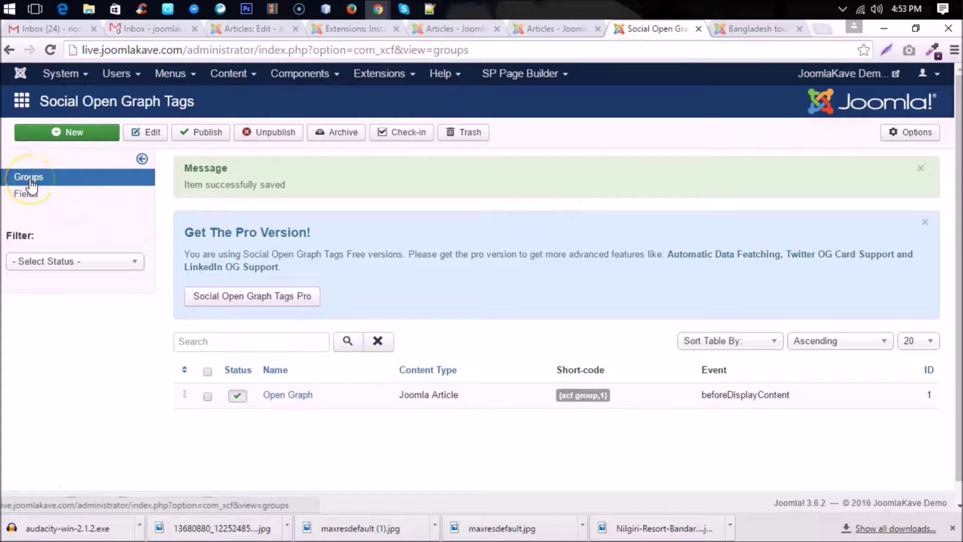
# Add a Text Field labelled 'OG Title', named og_title, to the Open Graph group
pyautogui.click(30, 200)
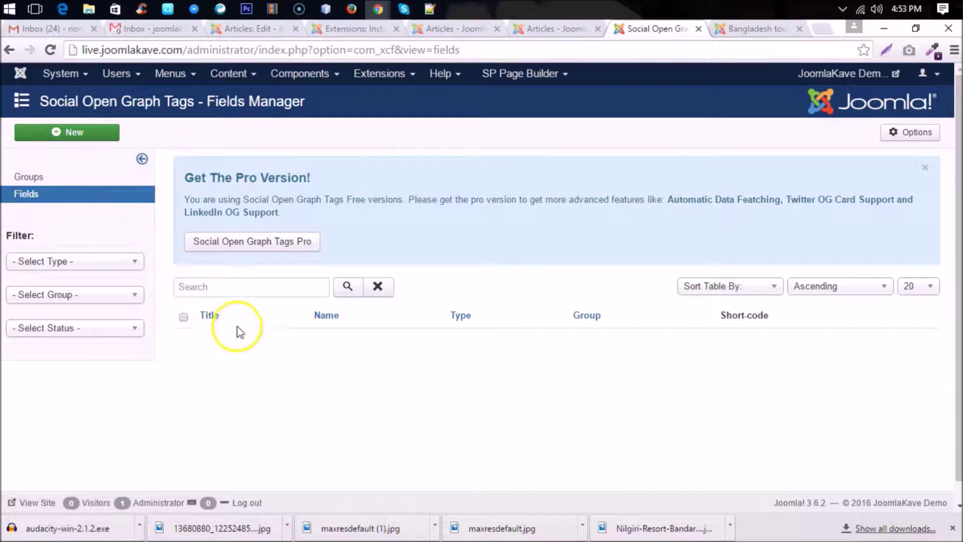
pyautogui.click(86, 141)
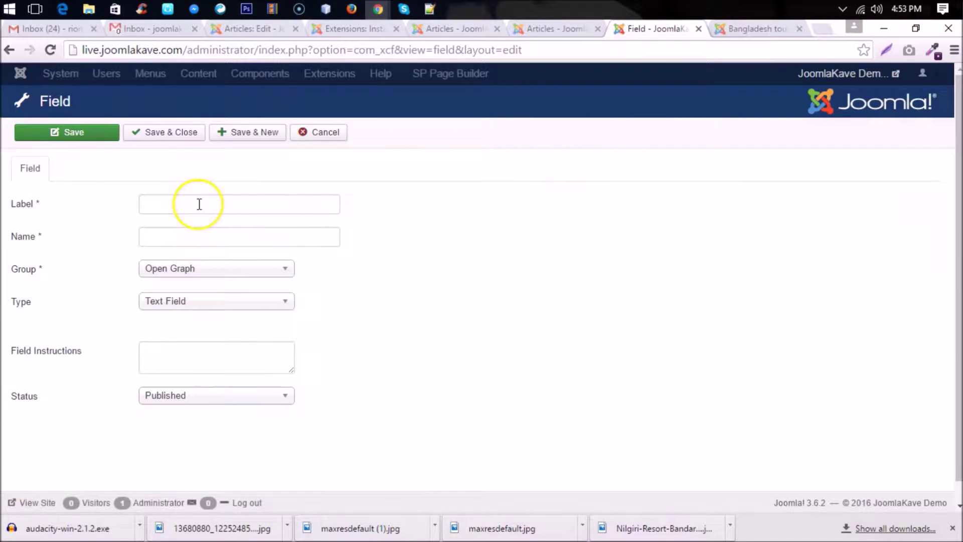
pyautogui.click(199, 204)
pyautogui.write('O')
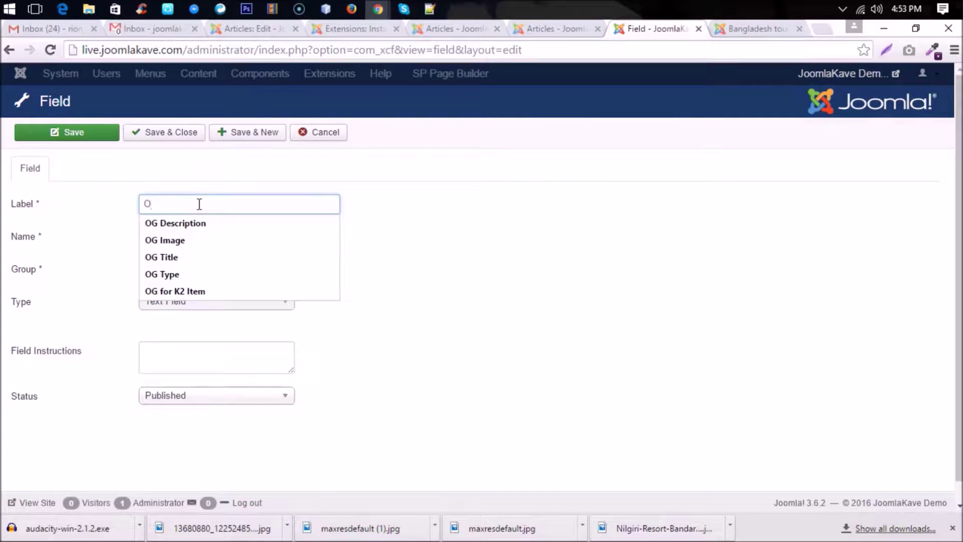
pyautogui.write('G Title')
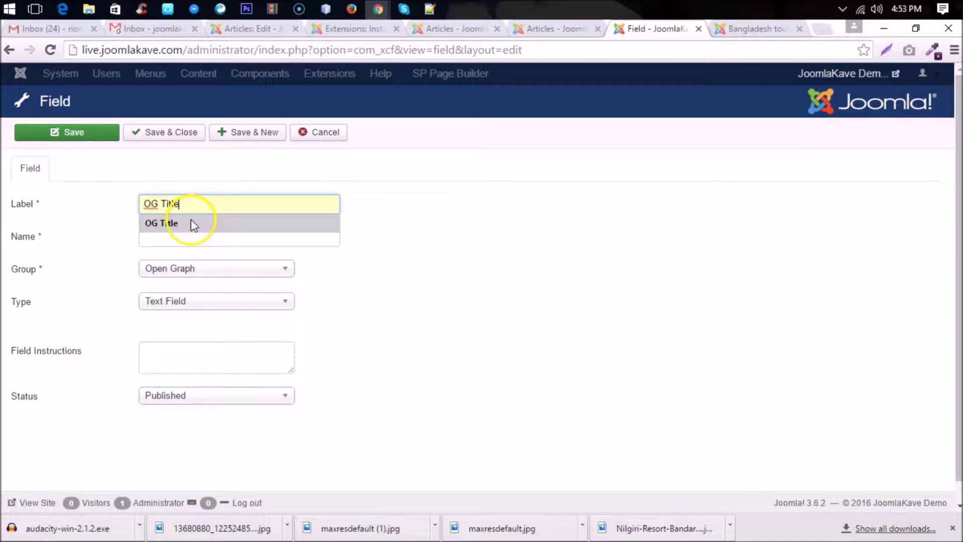
pyautogui.click(189, 223)
pyautogui.click(183, 234)
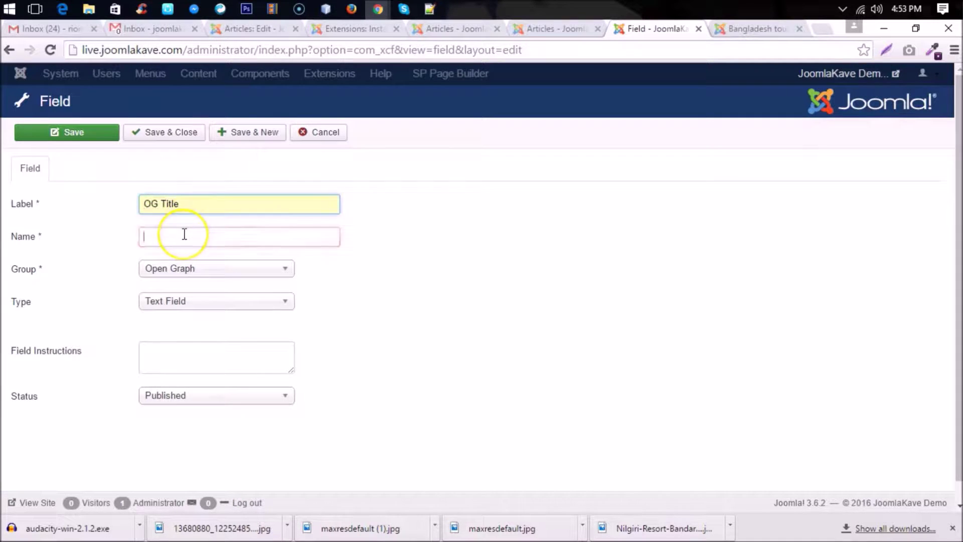
pyautogui.write('og_title')
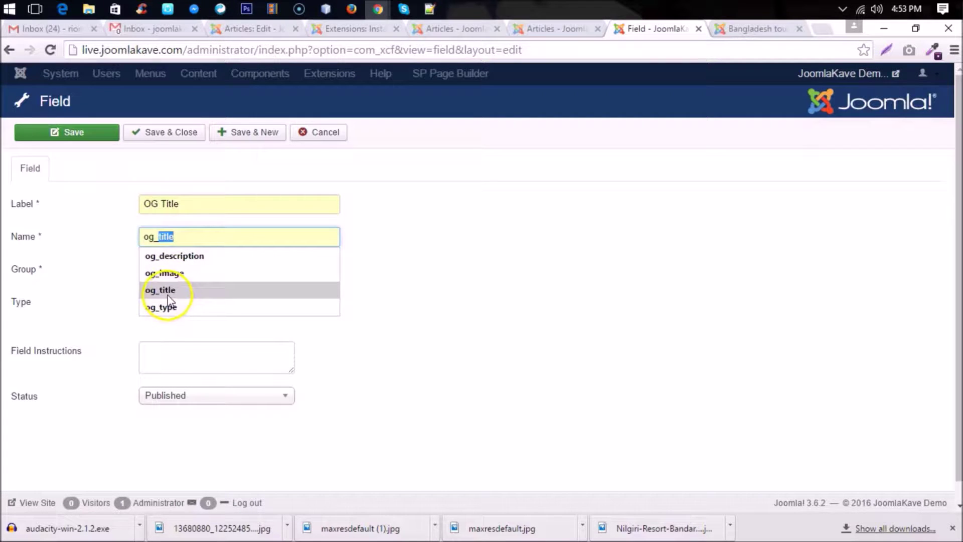
pyautogui.click(172, 290)
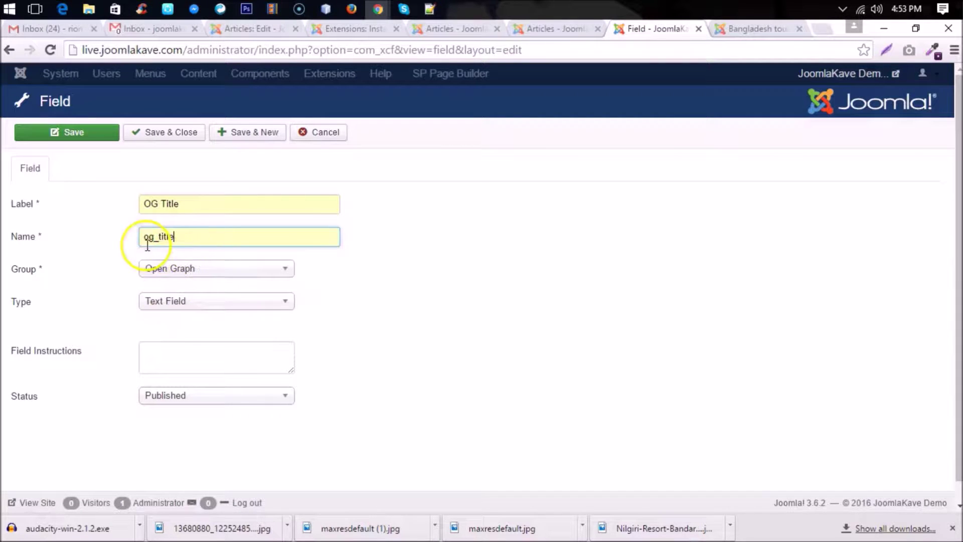
pyautogui.click(192, 272)
pyautogui.click(189, 305)
pyautogui.click(189, 304)
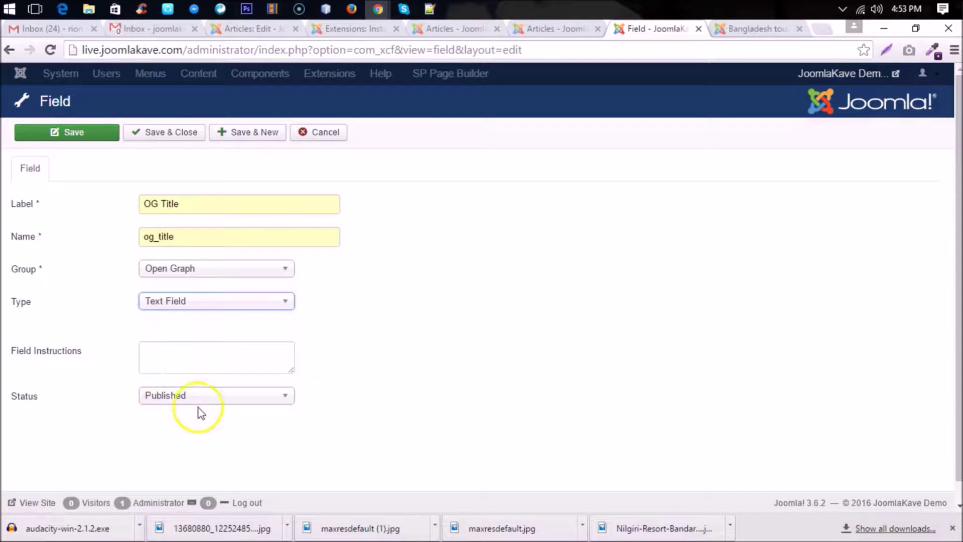
pyautogui.click(175, 140)
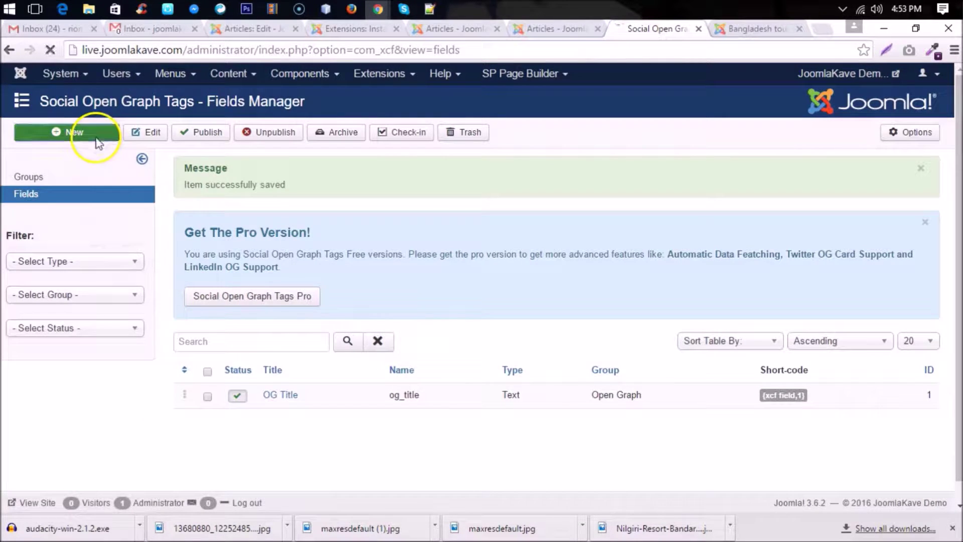
pyautogui.click(96, 139)
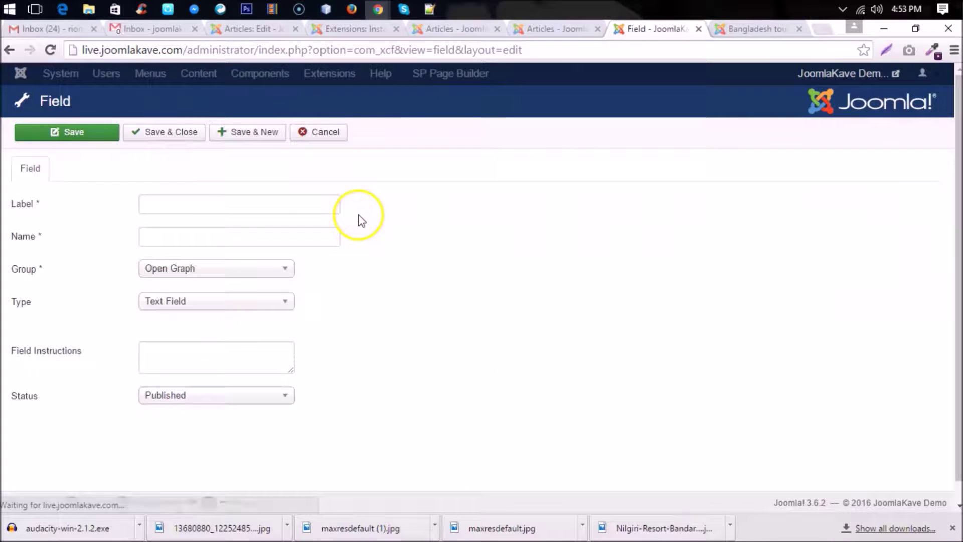
# Add a Textarea Field labelled 'OG Description', named og_description, to the Open Graph group
pyautogui.click(217, 204)
pyautogui.write('O')
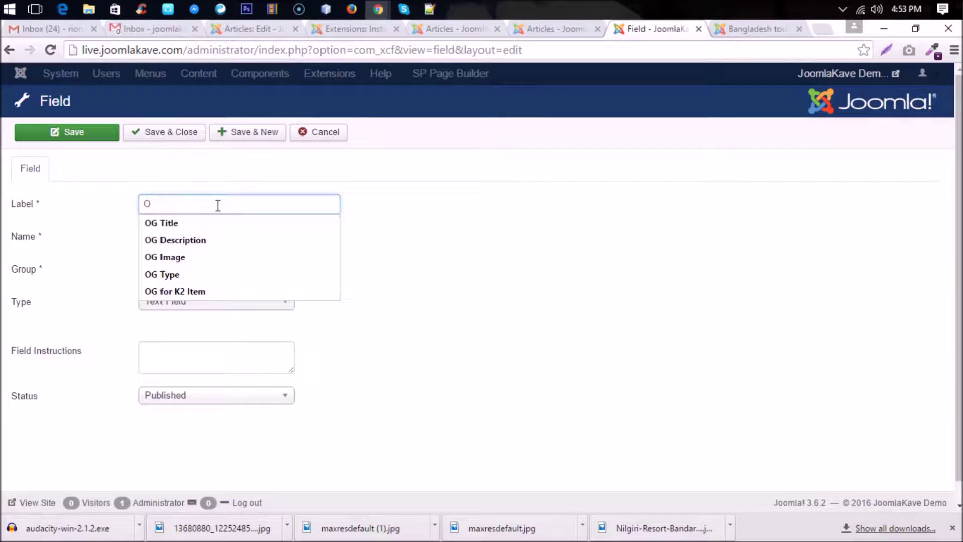
pyautogui.write('G Description')
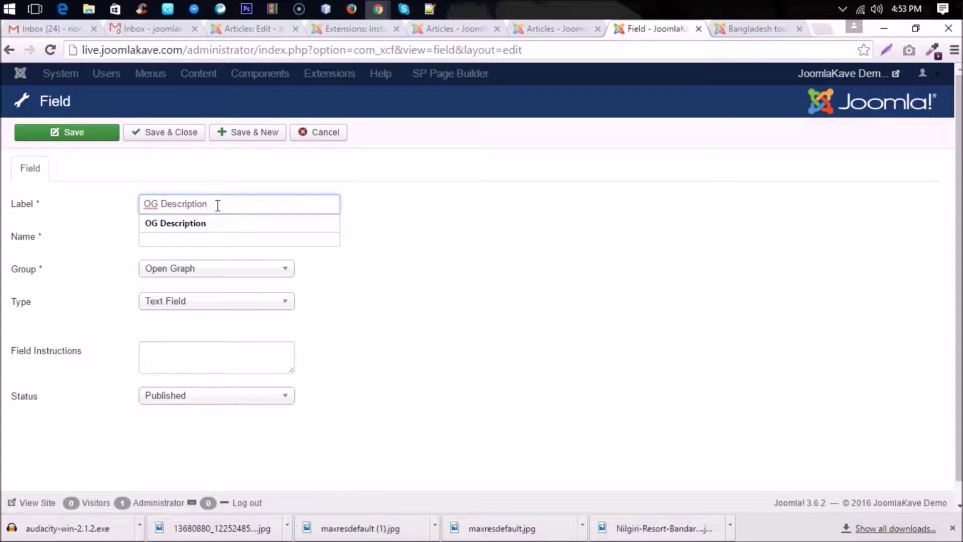
pyautogui.press('Tab')
pyautogui.write('og')
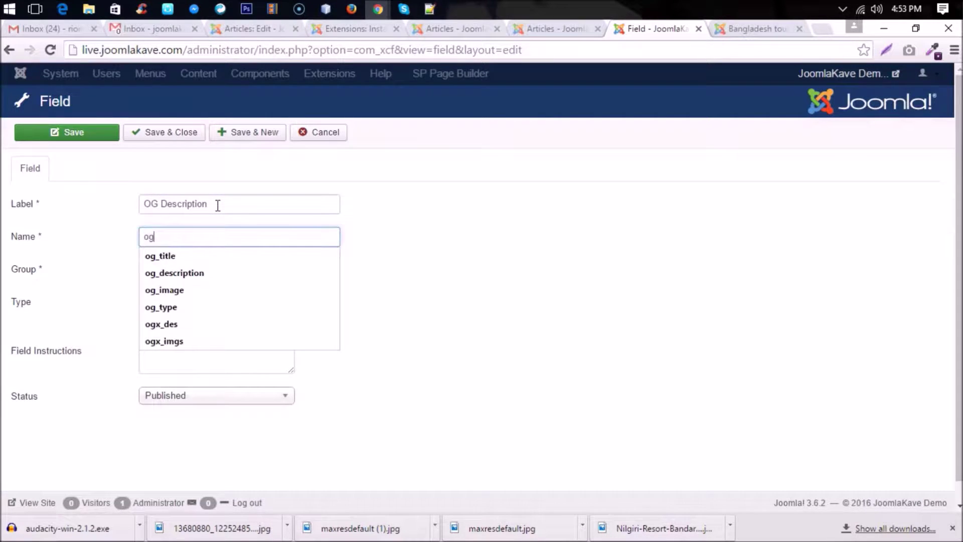
pyautogui.write('_des')
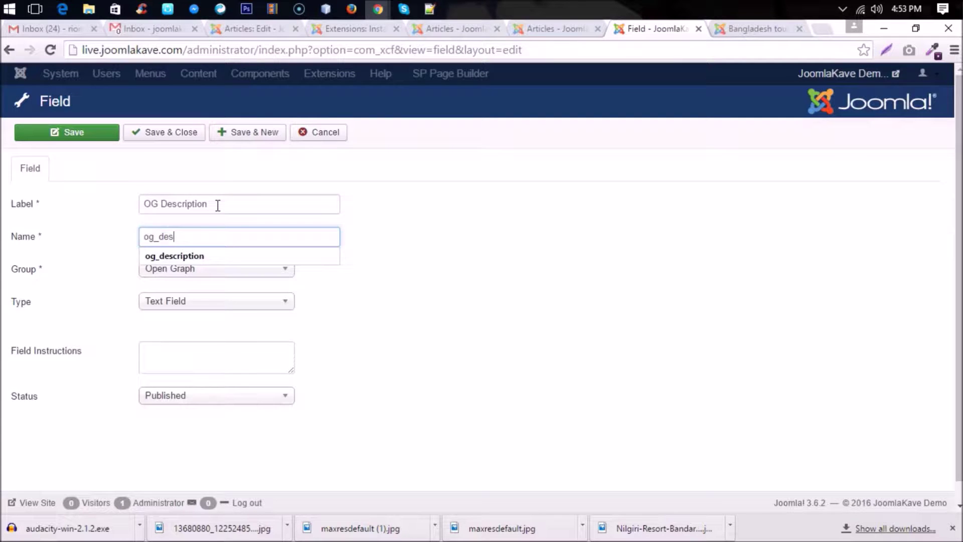
pyautogui.press('Down')
pyautogui.press('Return')
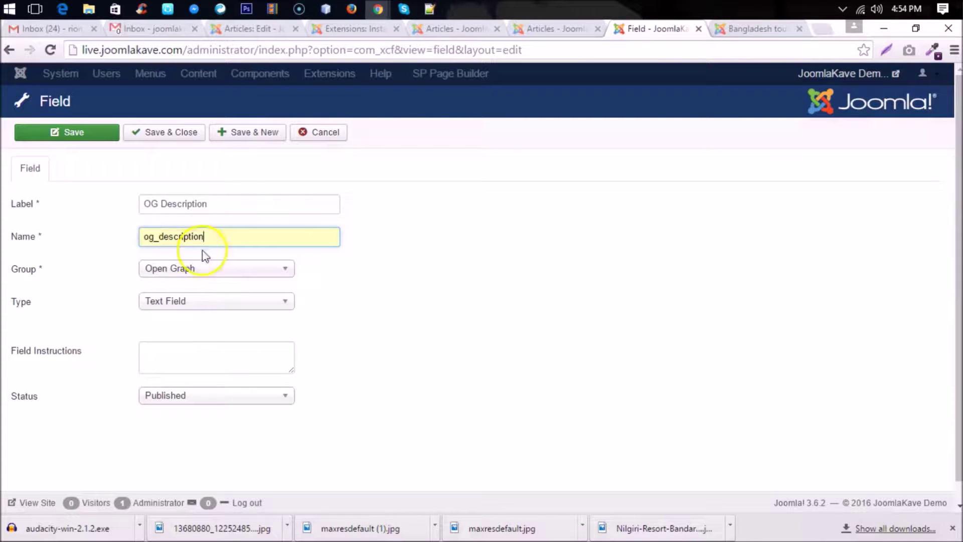
pyautogui.click(188, 303)
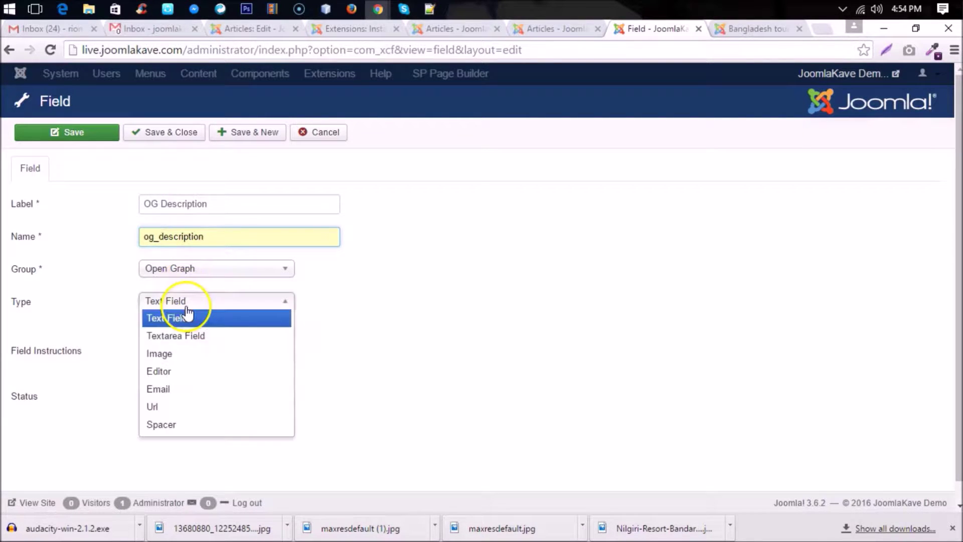
pyautogui.click(195, 337)
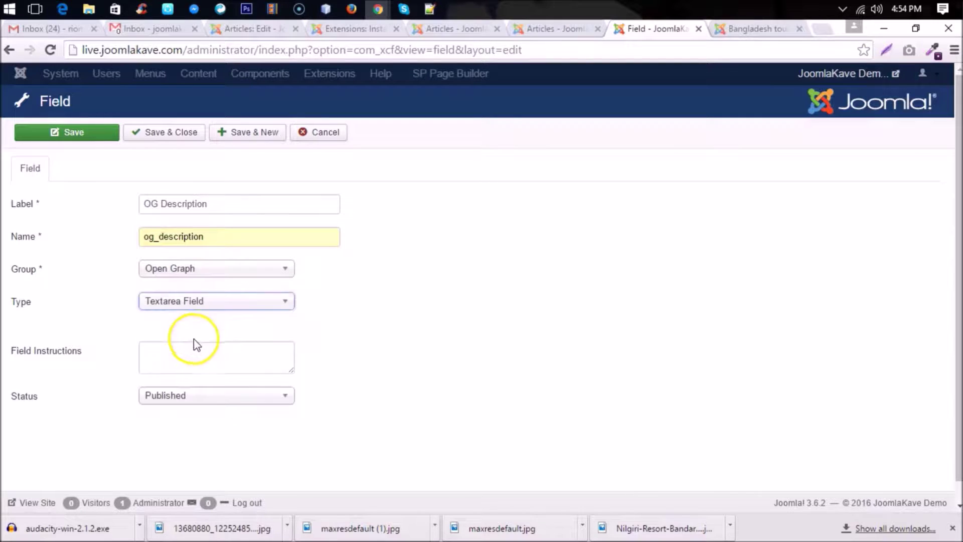
pyautogui.click(180, 141)
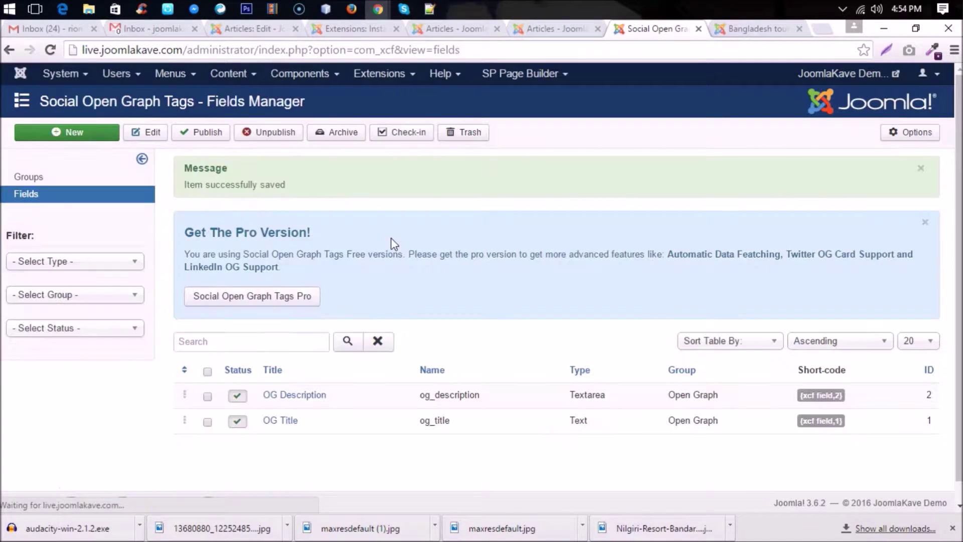
pyautogui.click(75, 133)
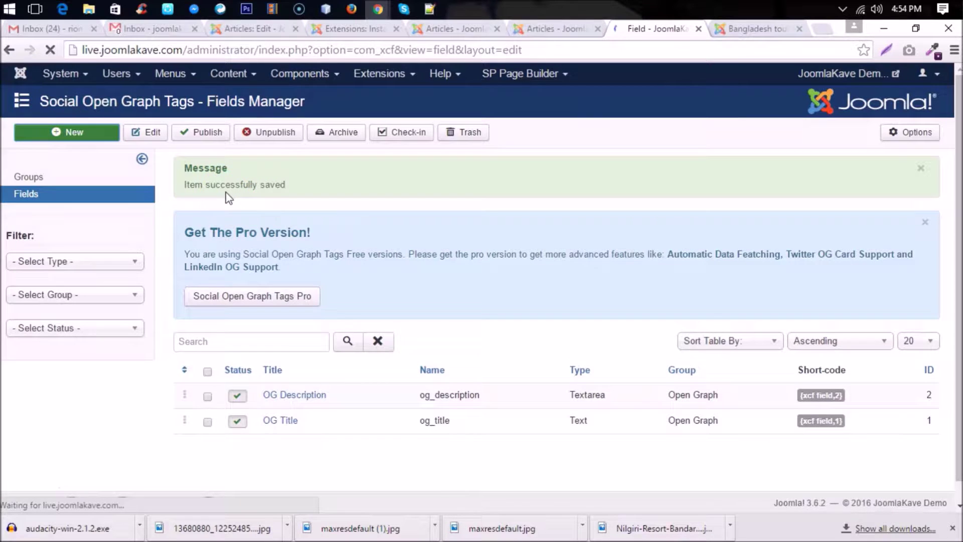
# Create an Image field labelled 'OG Image' with the name og_image
pyautogui.click(209, 202)
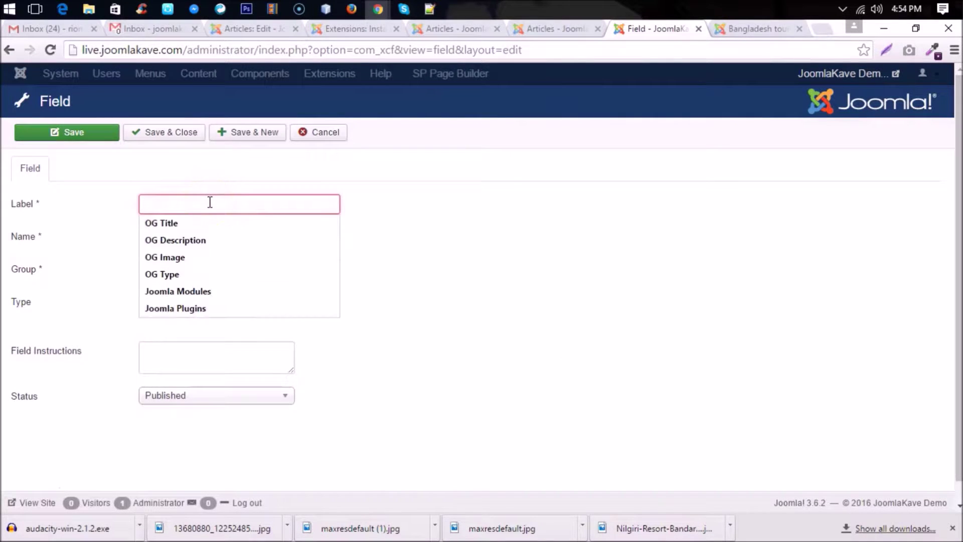
pyautogui.write('OG Ima')
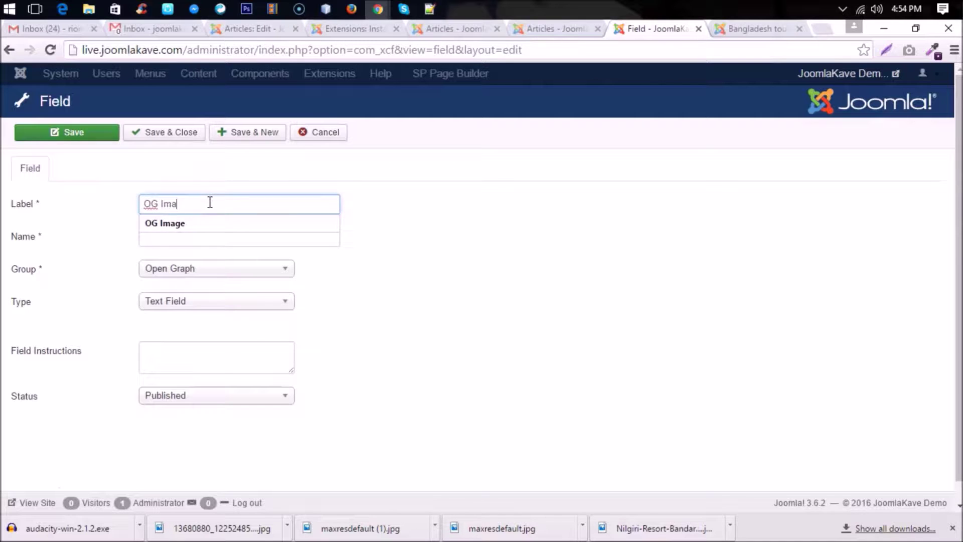
pyautogui.write('ge')
pyautogui.press('Tab')
pyautogui.write('og_')
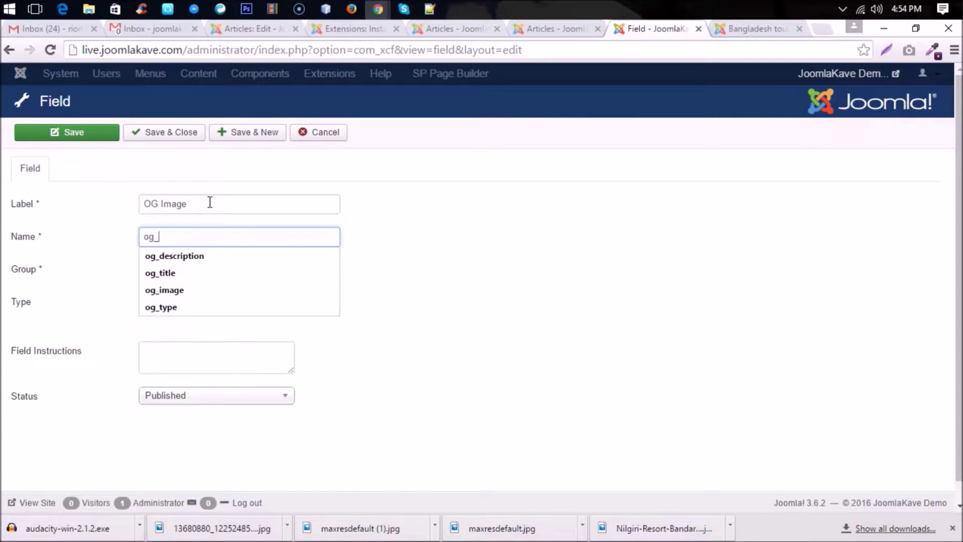
pyautogui.write('image')
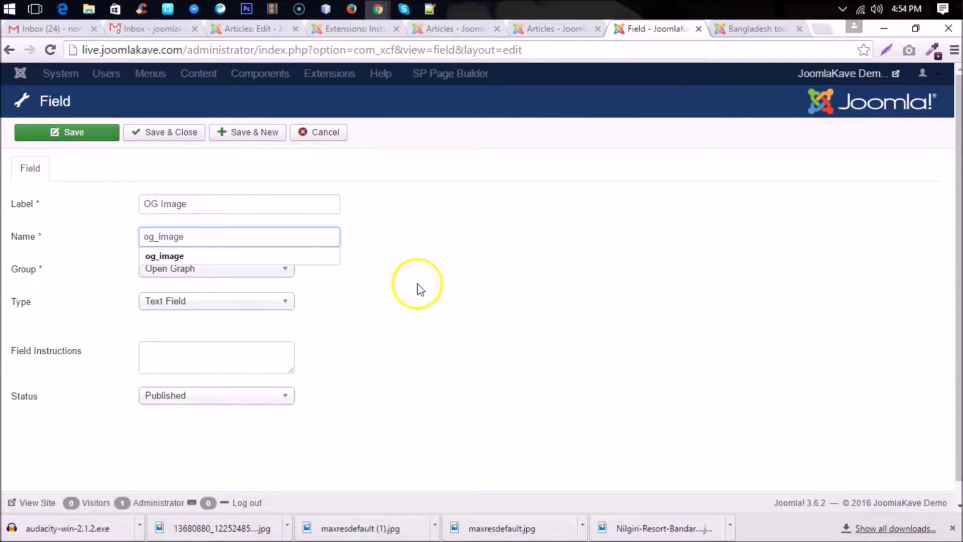
pyautogui.click(161, 301)
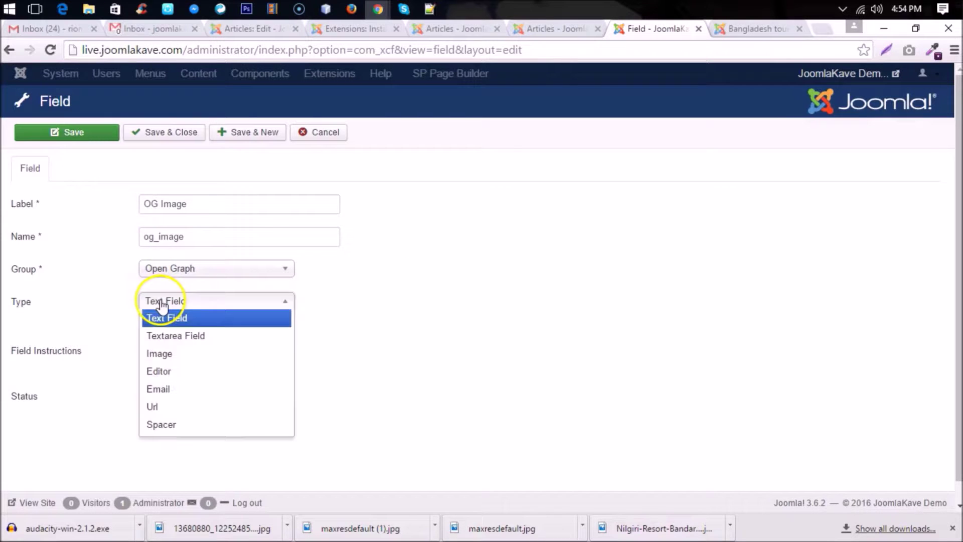
pyautogui.click(175, 359)
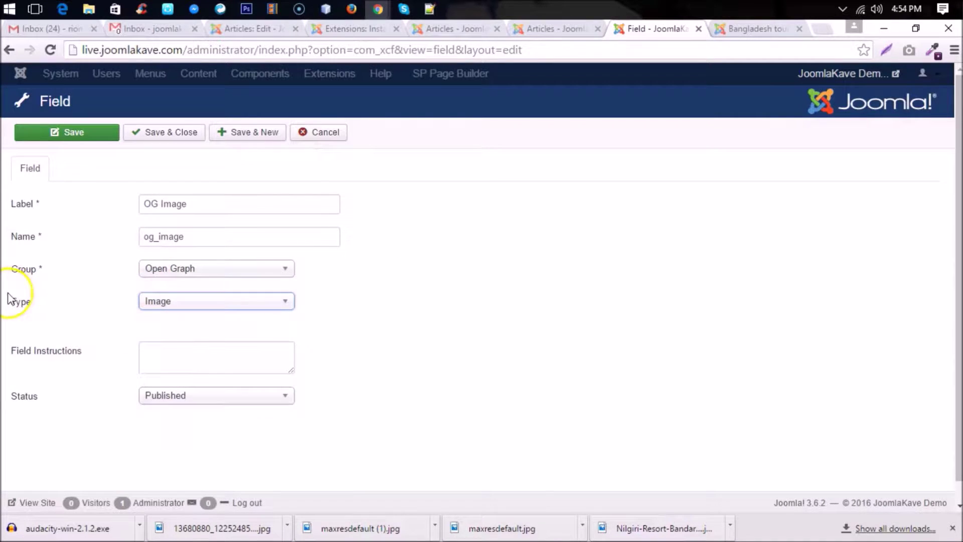
pyautogui.click(162, 131)
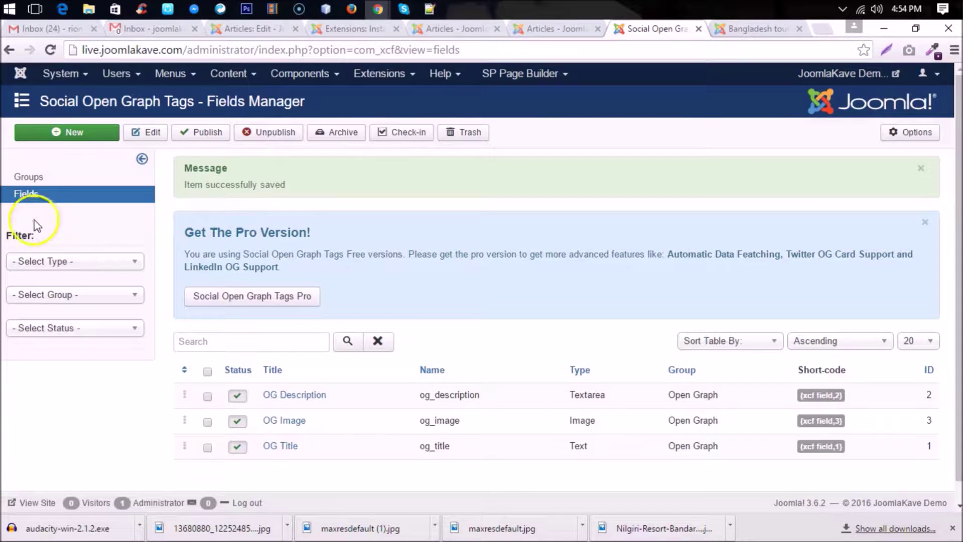
# Create a Text Field labelled 'OG Type' with the name og_type
pyautogui.click(65, 133)
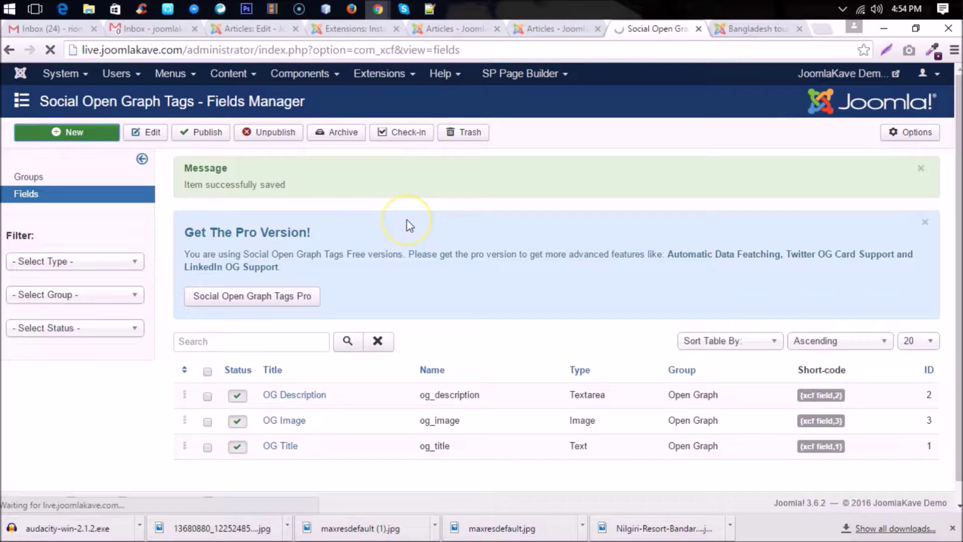
pyautogui.click(187, 203)
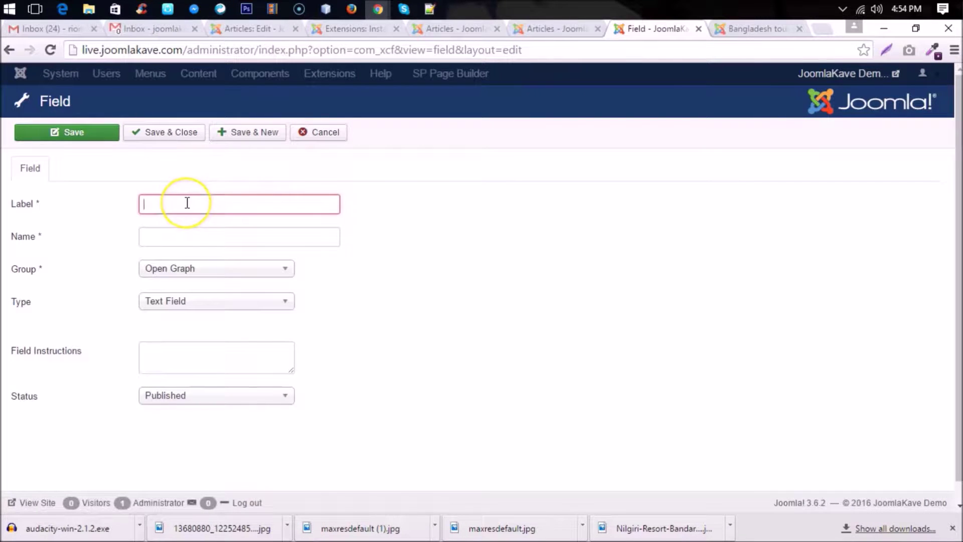
pyautogui.write('OG Type')
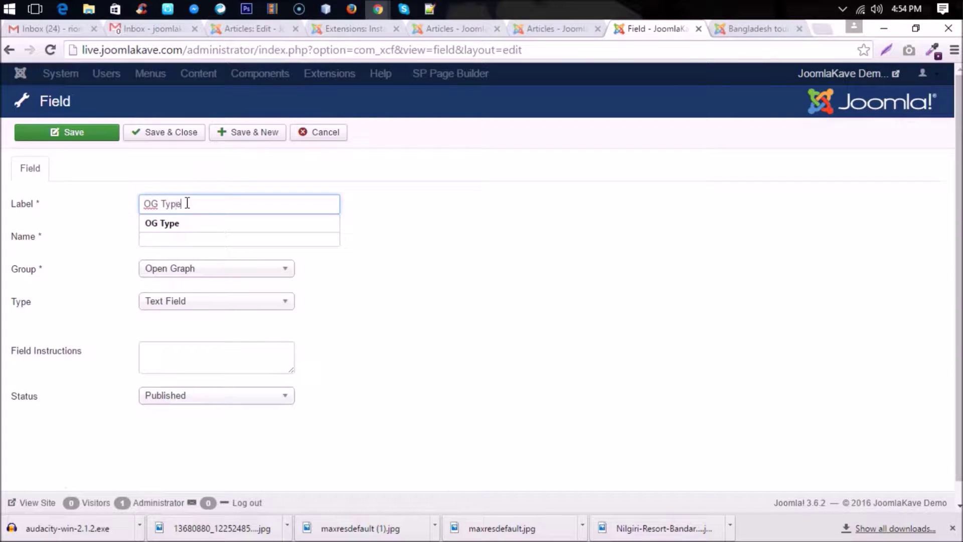
pyautogui.press('Tab')
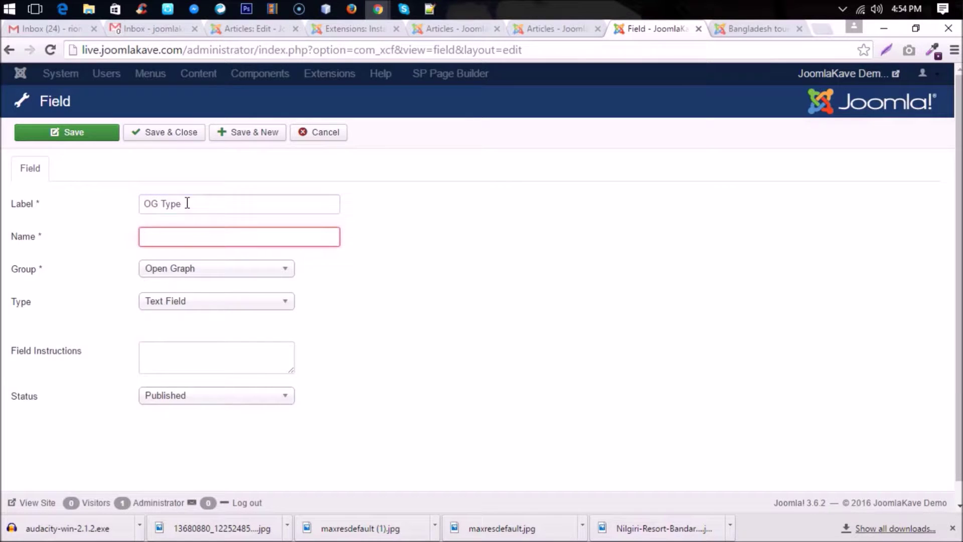
pyautogui.write('og_type')
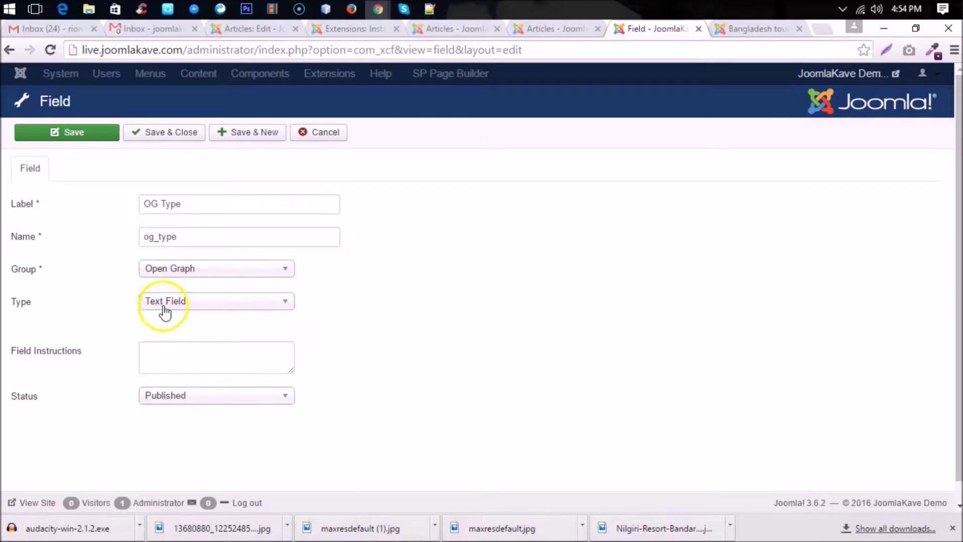
pyautogui.click(166, 303)
pyautogui.click(166, 316)
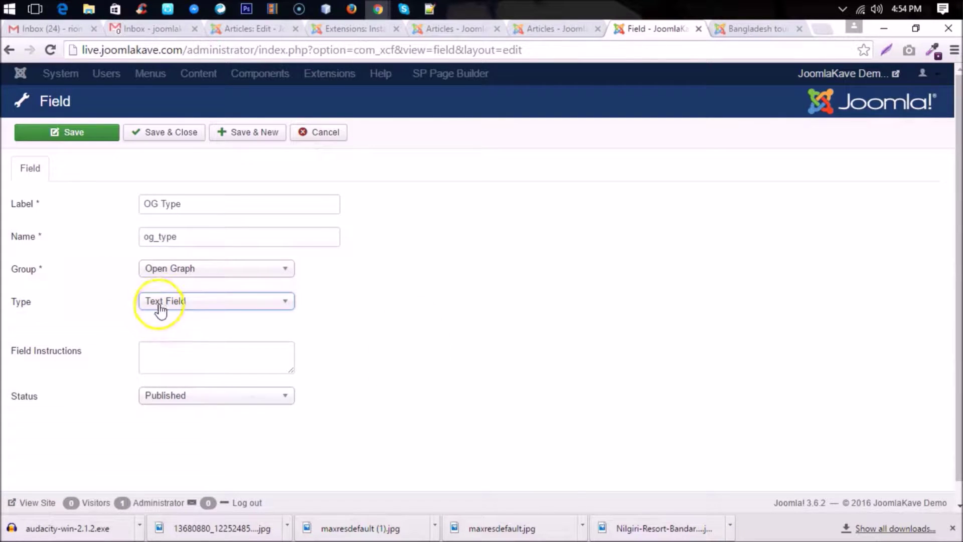
pyautogui.click(187, 133)
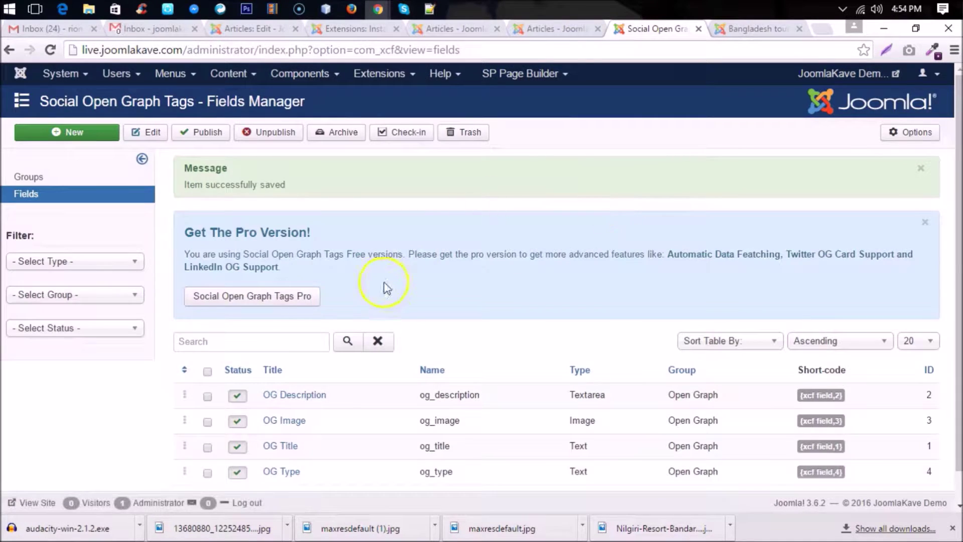
pyautogui.scroll(-1, 351, 325)
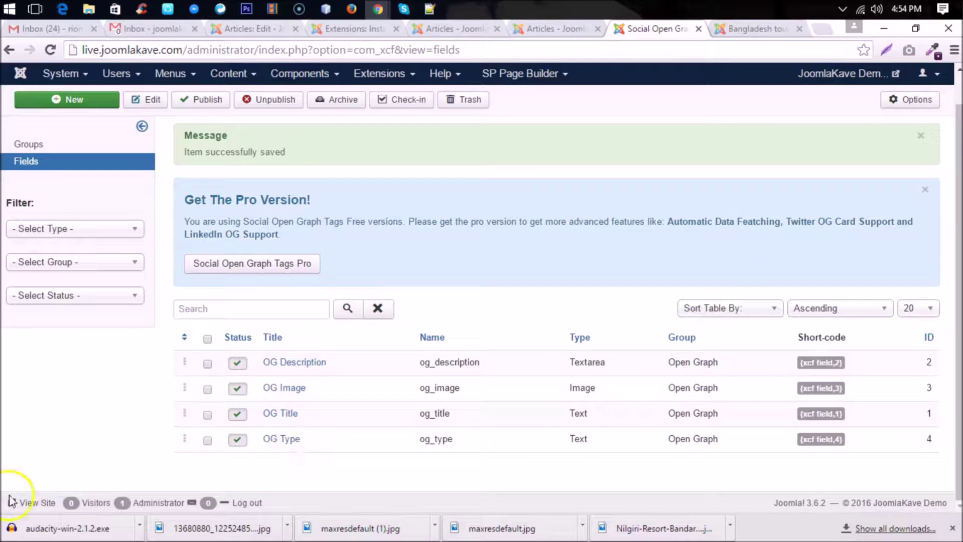
# Open the Bangladesh Tourism Spots article from Content > Articles and copy its title
pyautogui.click(239, 75)
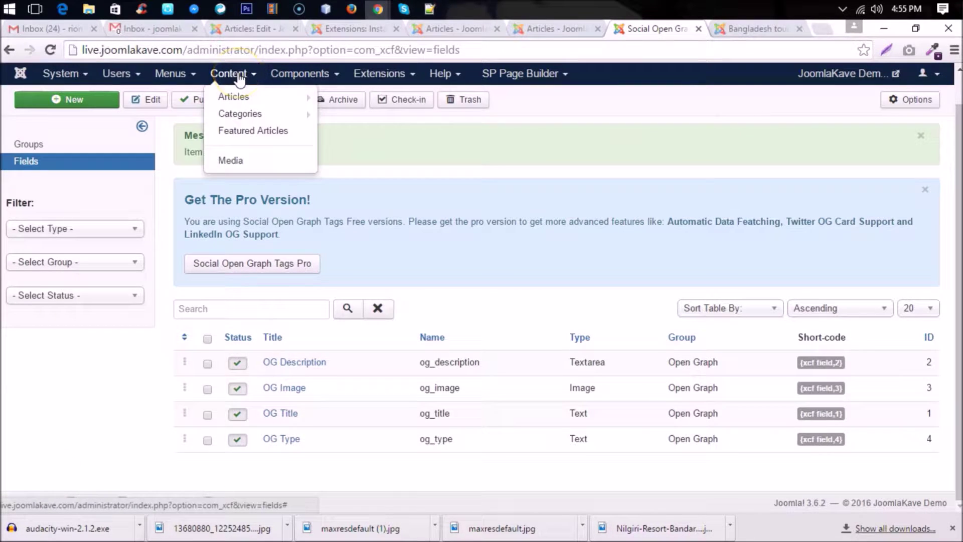
pyautogui.click(235, 96)
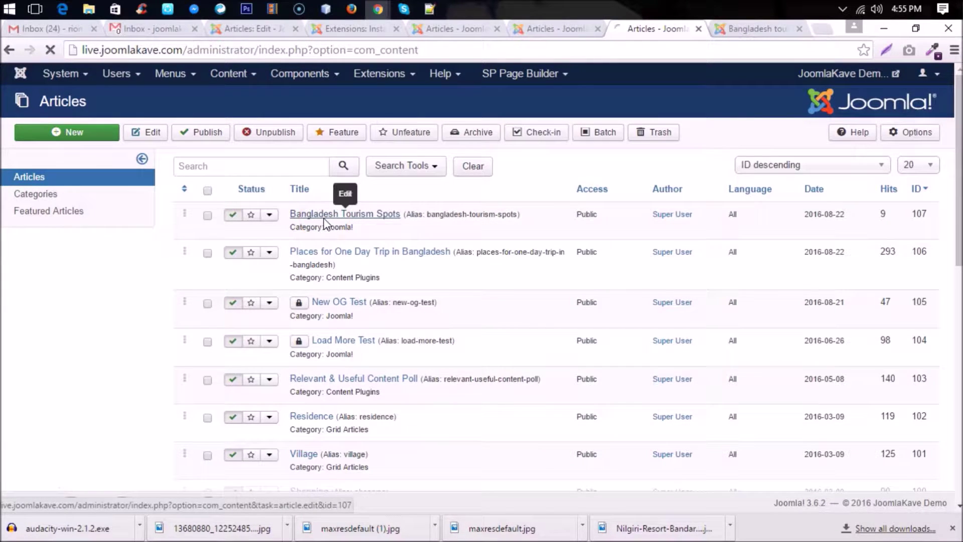
pyautogui.click(324, 218)
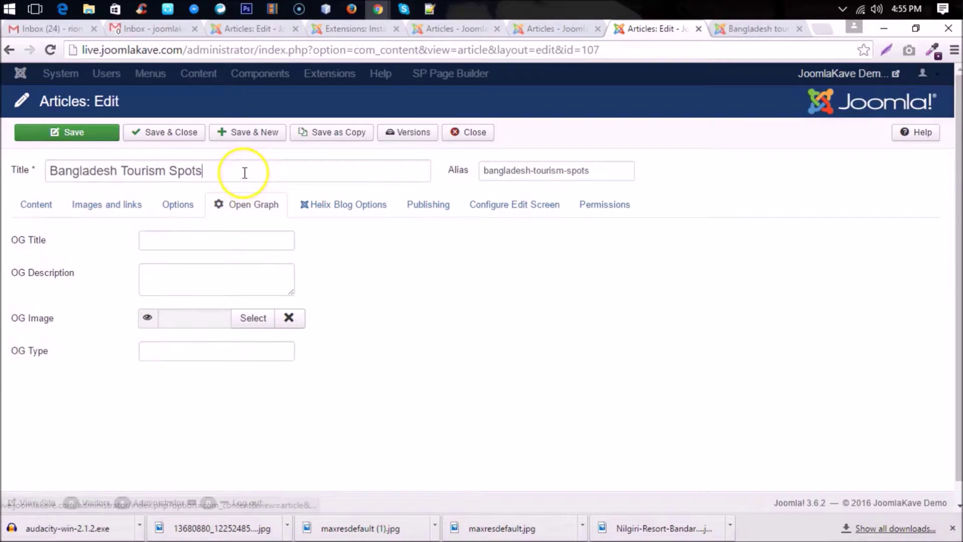
pyautogui.moveTo(240, 170); pyautogui.dragTo(48, 170)
pyautogui.hotkey('ctrl', 'c')
# Paste the article title 'Bangladesh Tourism Spots' into the OG Title field
pyautogui.click(182, 233)
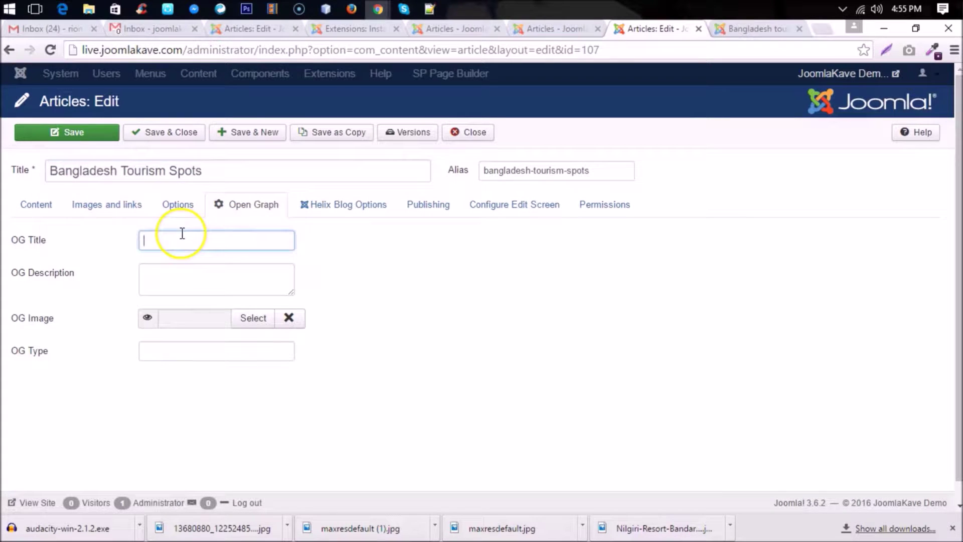
pyautogui.hotkey('ctrl', 'v')
pyautogui.click(283, 246)
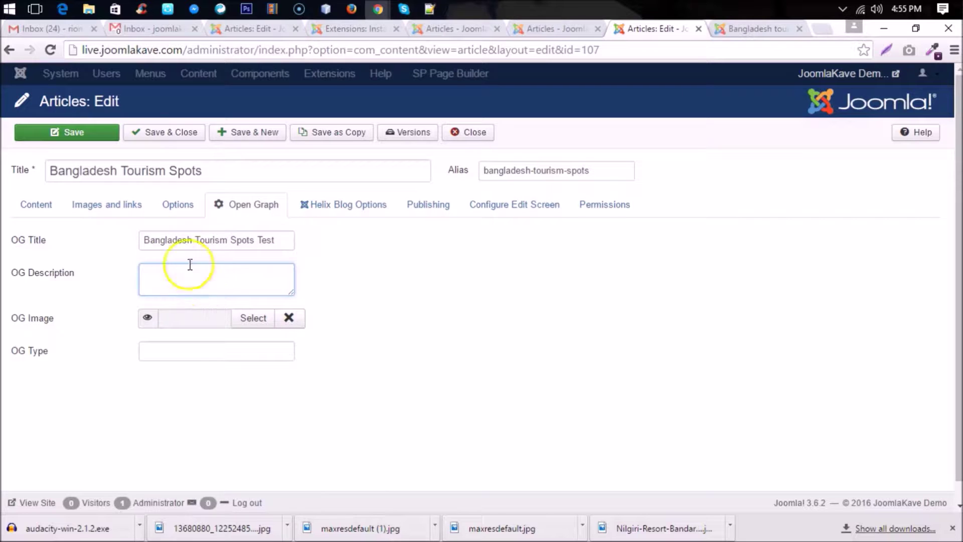
# Copy the article's opening sentence from its body into the OG Description field
pyautogui.click(36, 204)
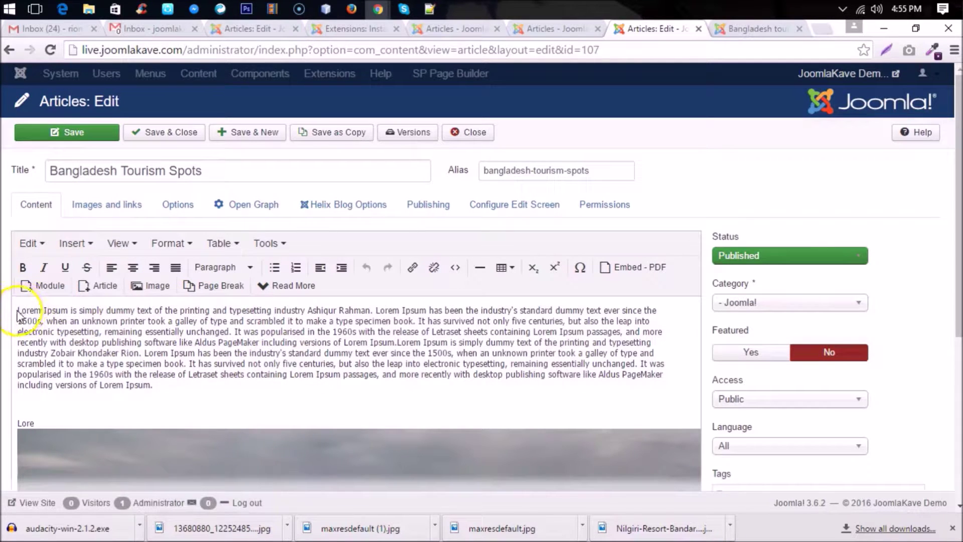
pyautogui.moveTo(23, 309); pyautogui.dragTo(372, 311)
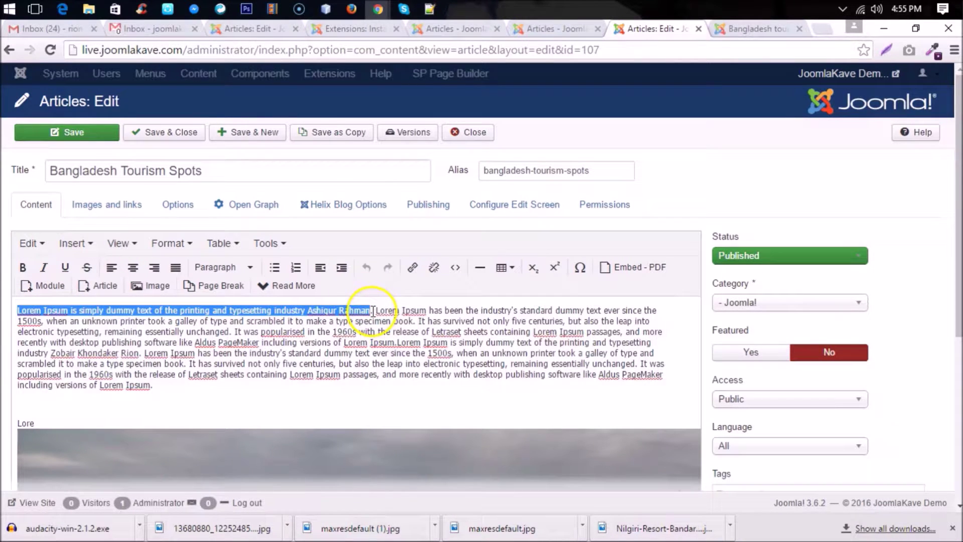
pyautogui.click(256, 208)
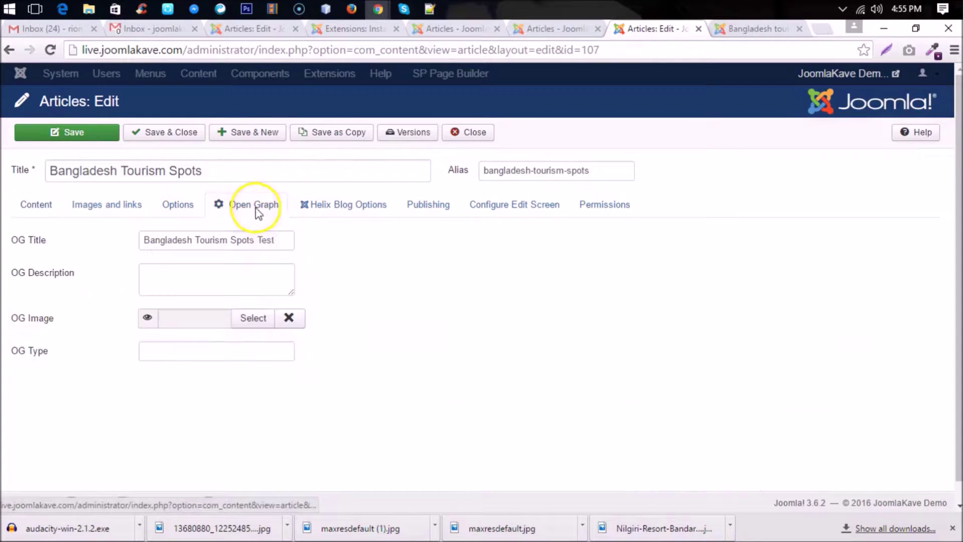
pyautogui.click(222, 280)
pyautogui.hotkey('ctrl', 'v')
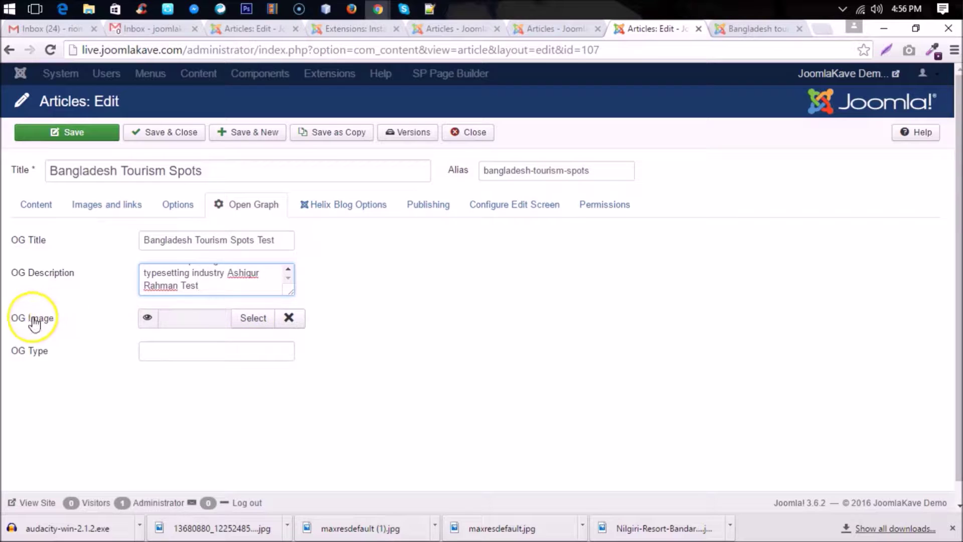
# Set the OG Image to nil.jpg from the blog images folder and OG Type to 'article'
pyautogui.click(265, 318)
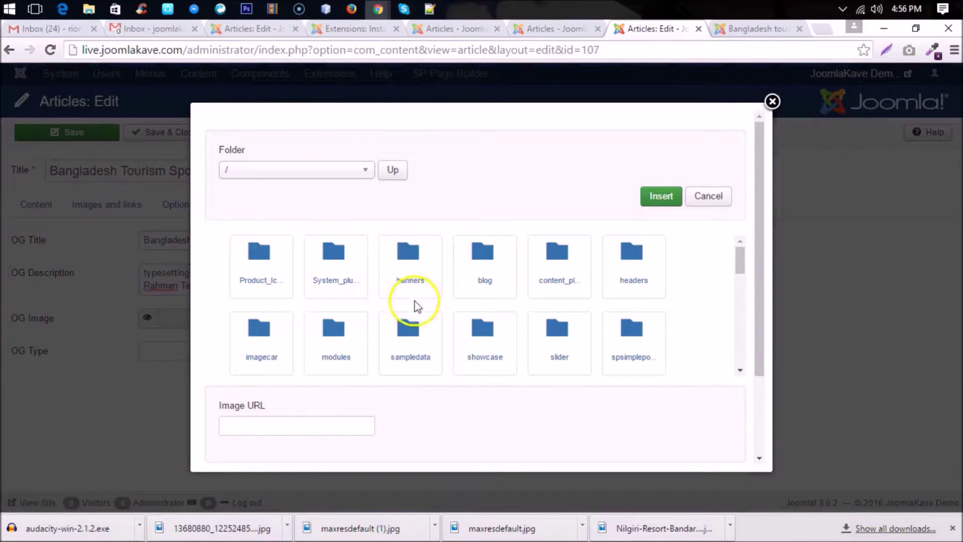
pyautogui.click(484, 256)
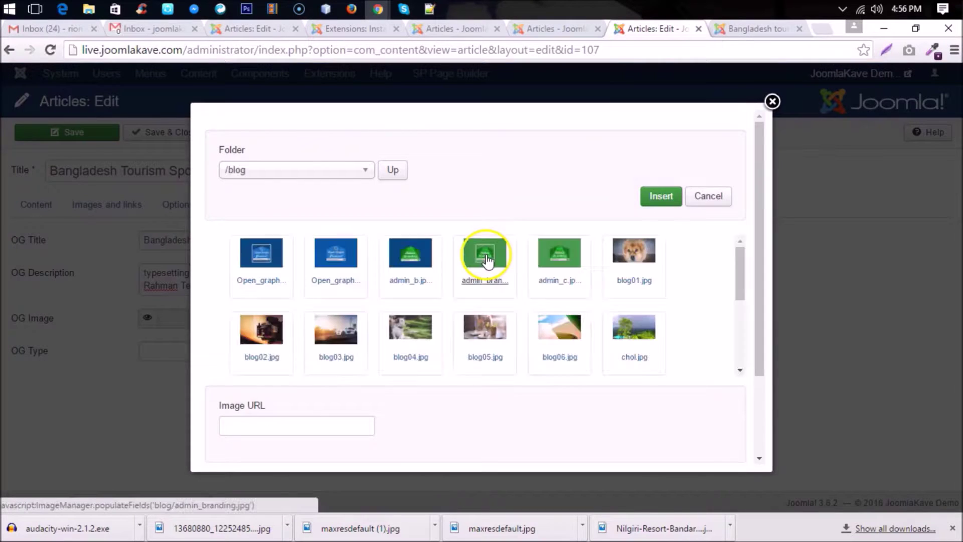
pyautogui.scroll(-6, 485, 261)
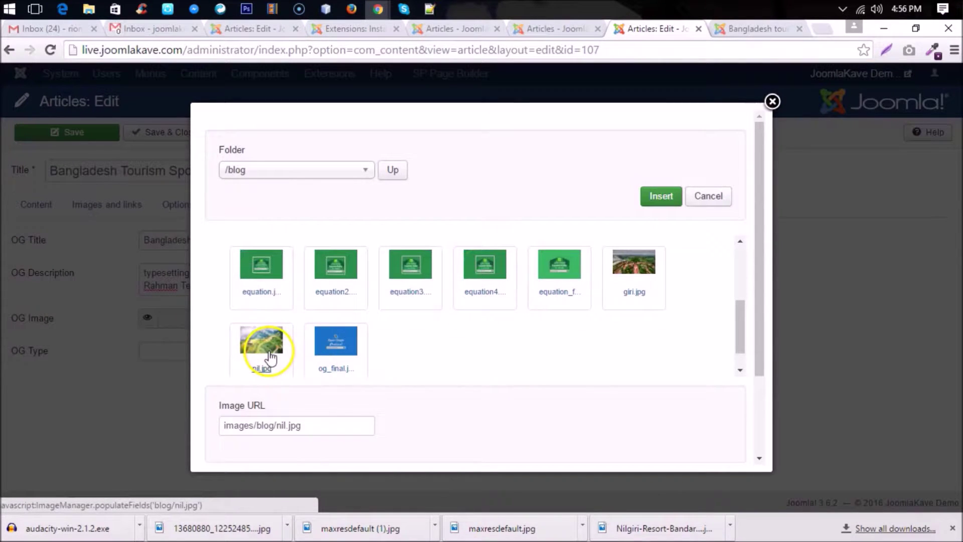
pyautogui.click(661, 196)
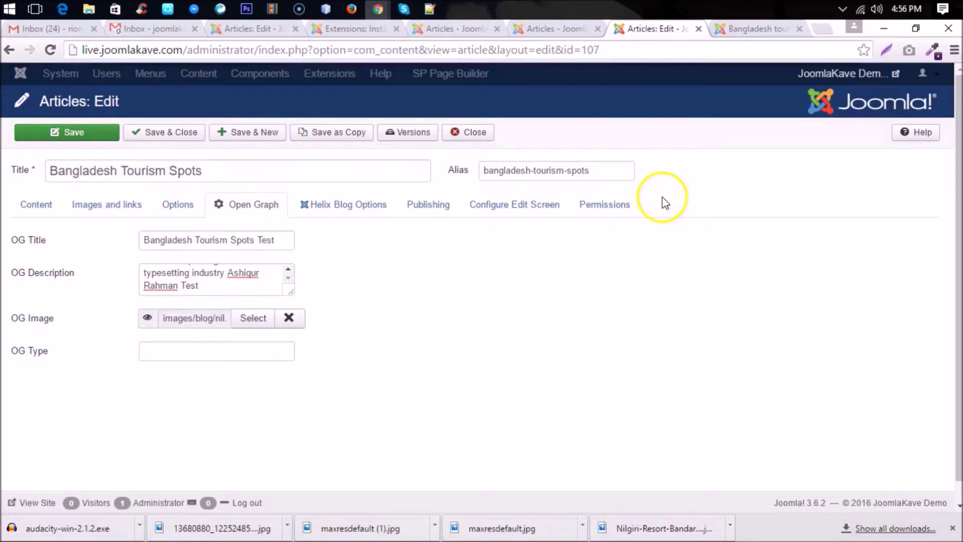
pyautogui.moveTo(147, 318)
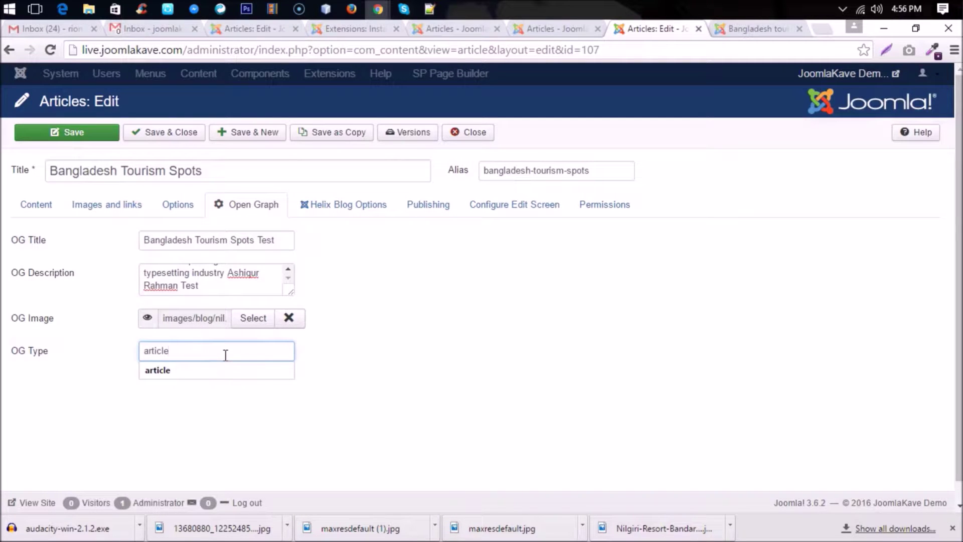
pyautogui.click(387, 371)
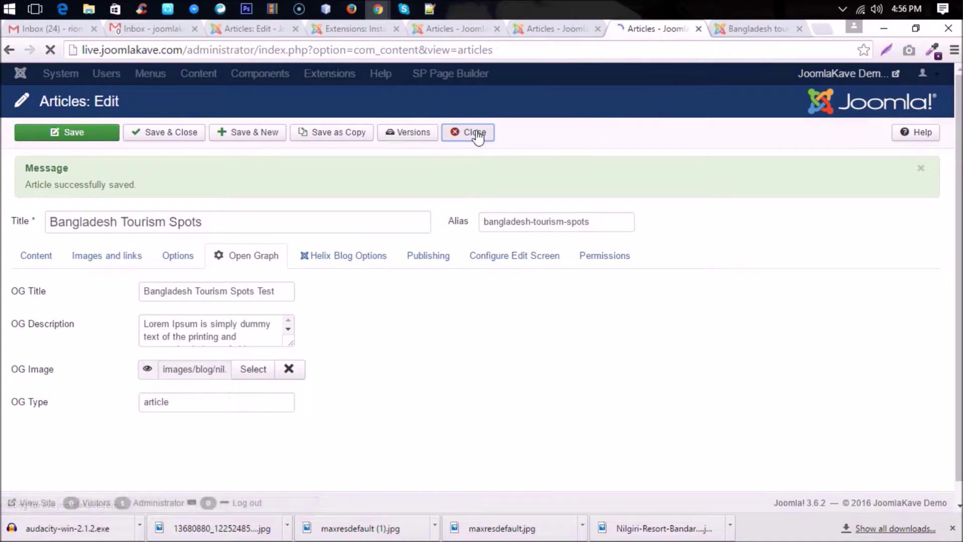
# Open the Social Open Graph Tags plugin's Default Settings in the Plugins manager
pyautogui.click(378, 74)
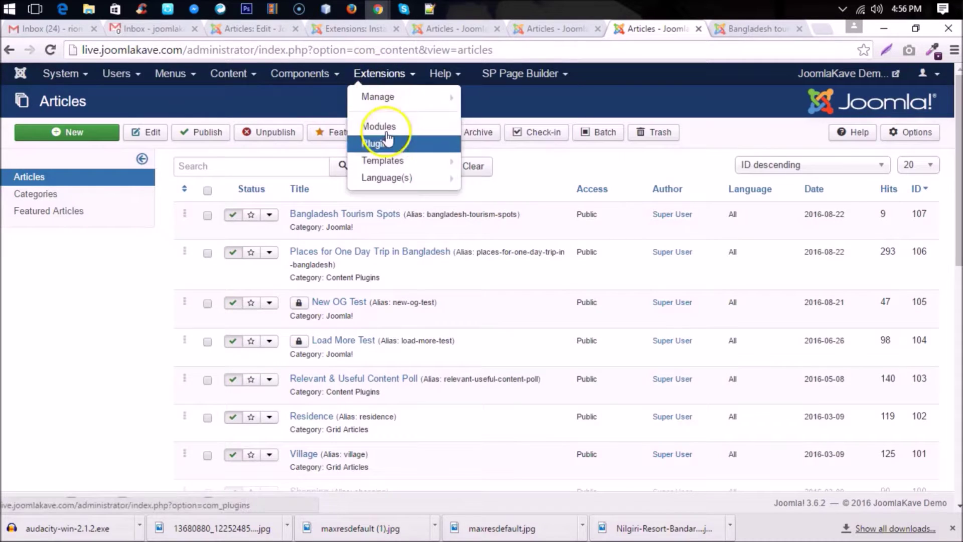
pyautogui.click(386, 141)
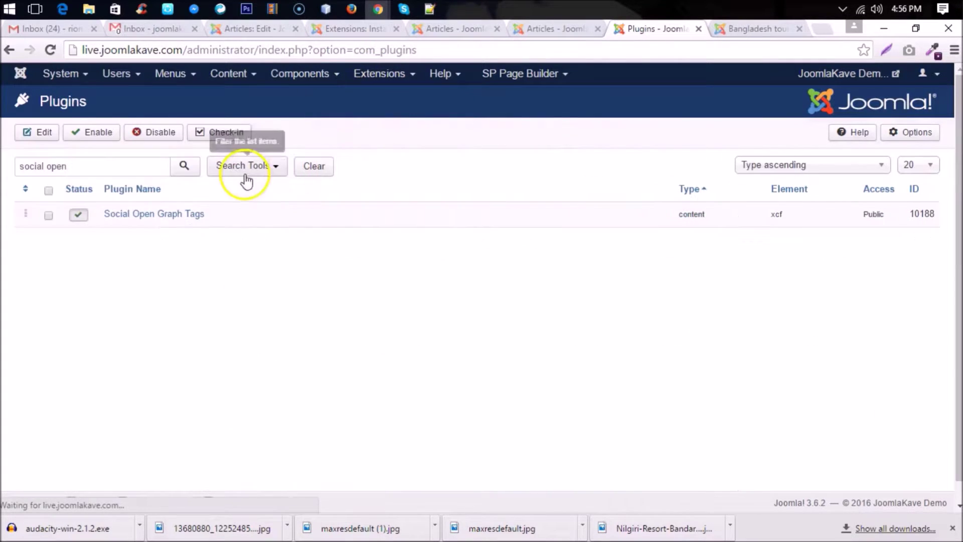
pyautogui.click(131, 221)
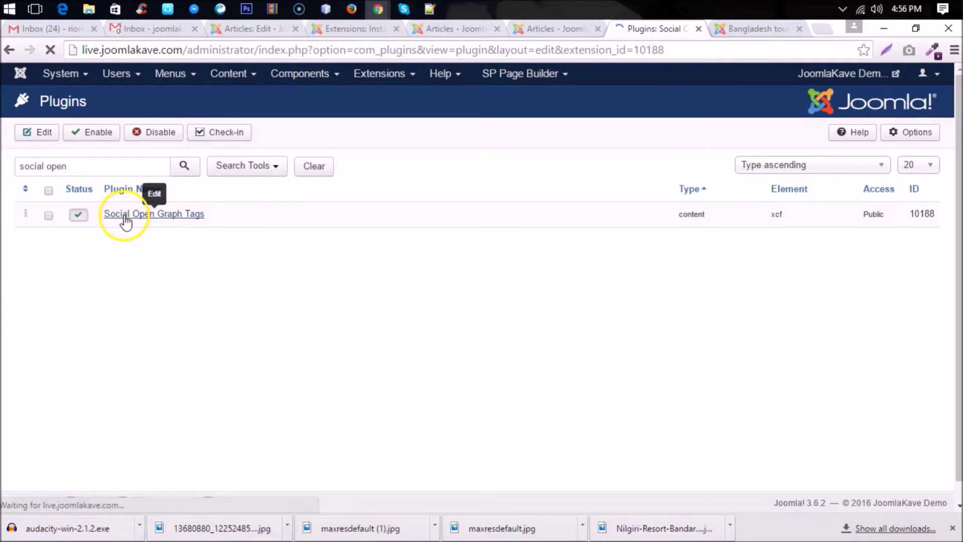
pyautogui.click(86, 173)
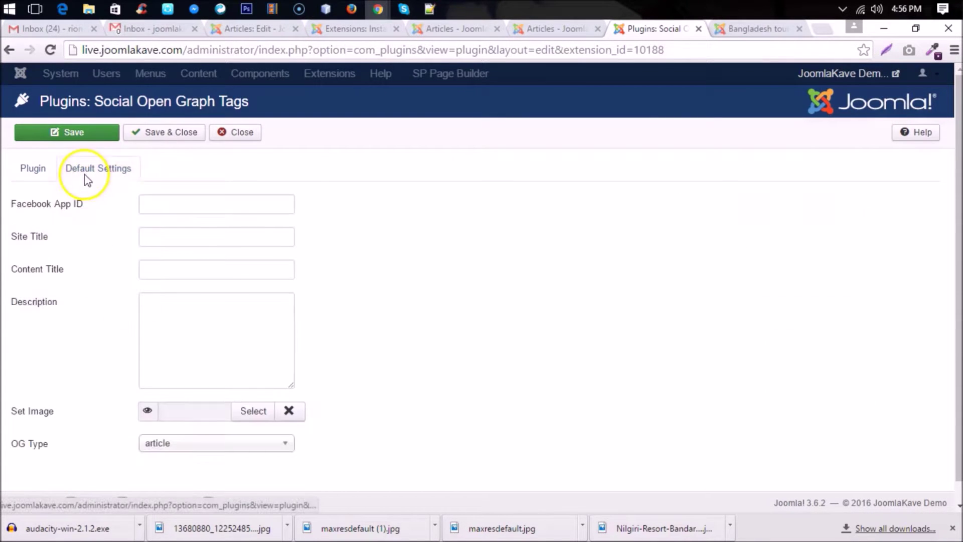
# Fill in the Facebook App ID, 'Joomlakave Demo' site and content titles, and 'Custom default description'
pyautogui.click(183, 207)
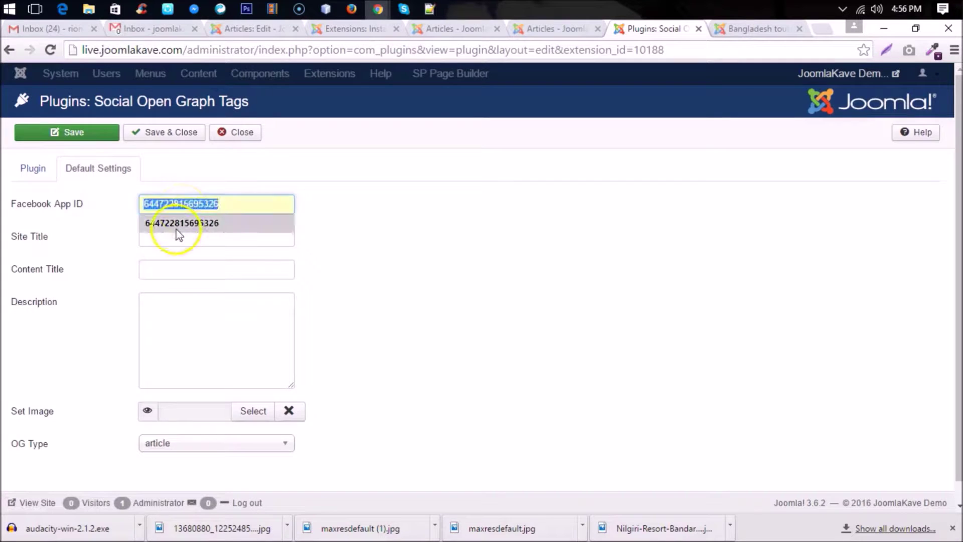
pyautogui.click(176, 224)
pyautogui.click(186, 236)
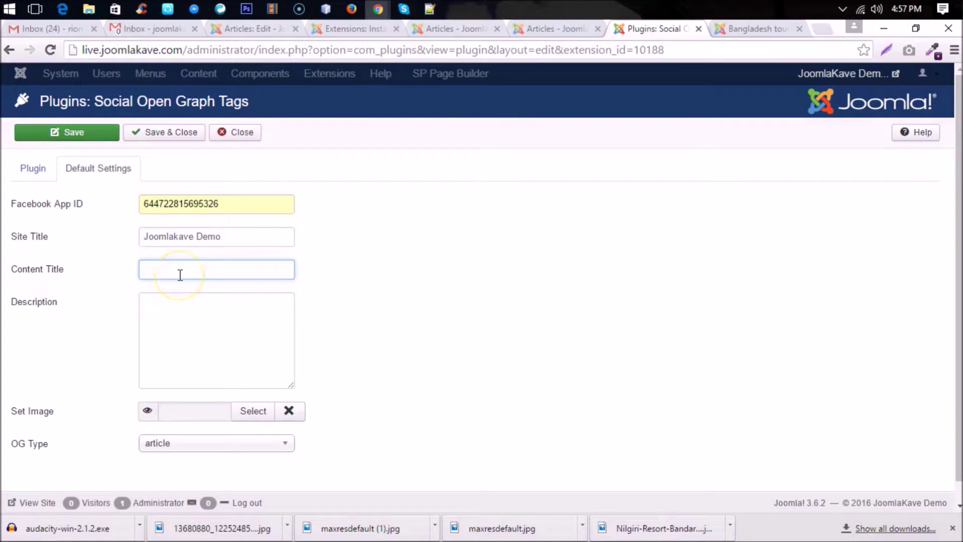
pyautogui.moveTo(236, 236); pyautogui.dragTo(64, 255)
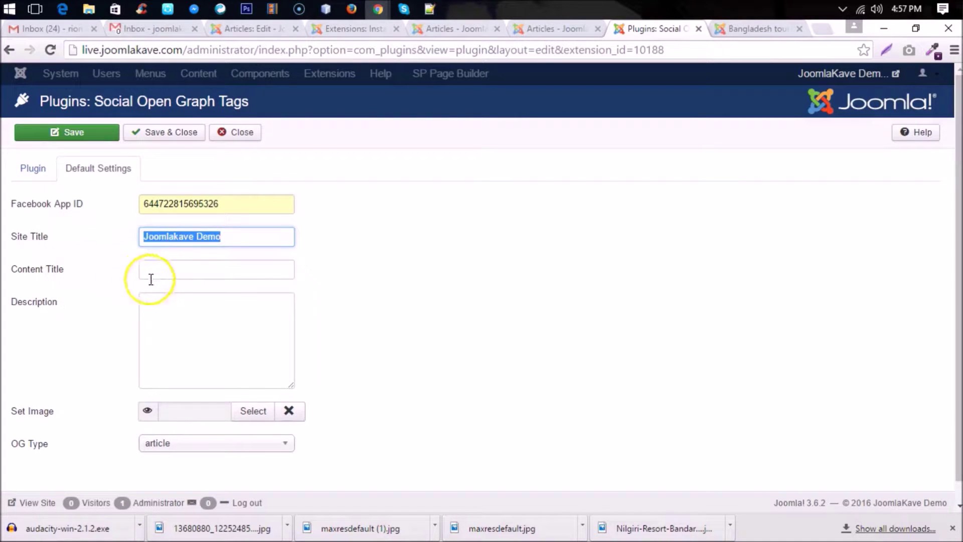
pyautogui.click(168, 277)
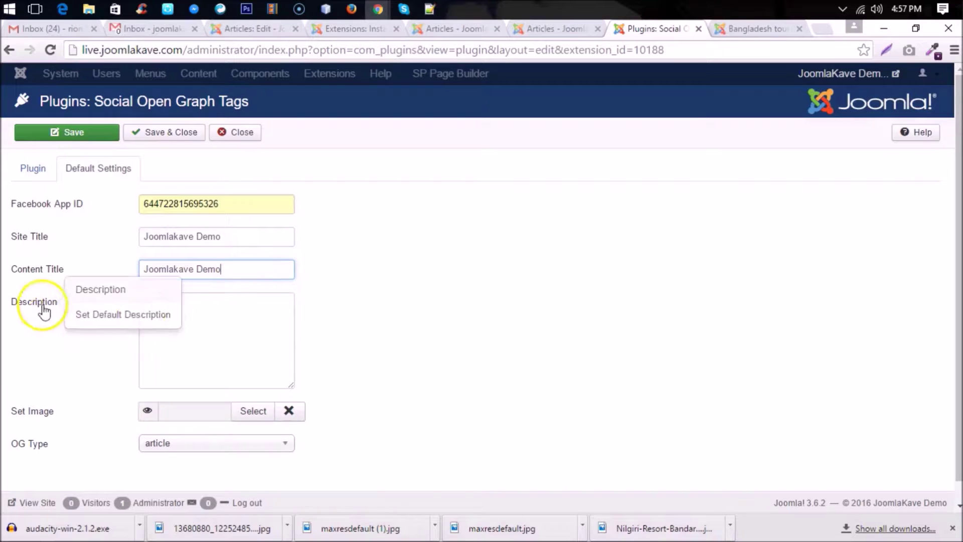
pyautogui.click(174, 316)
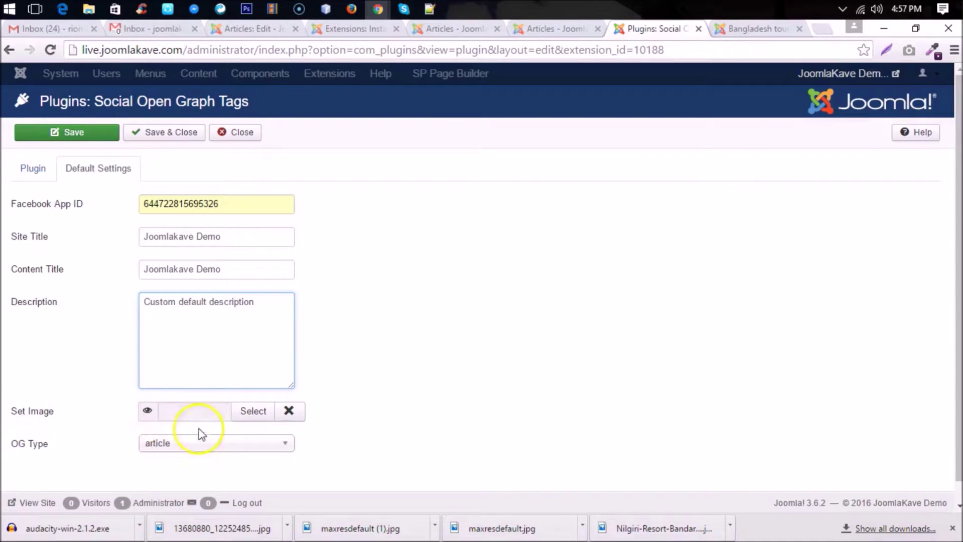
# Leave the default image empty, keep OG type as article, and save the plugin
pyautogui.click(251, 411)
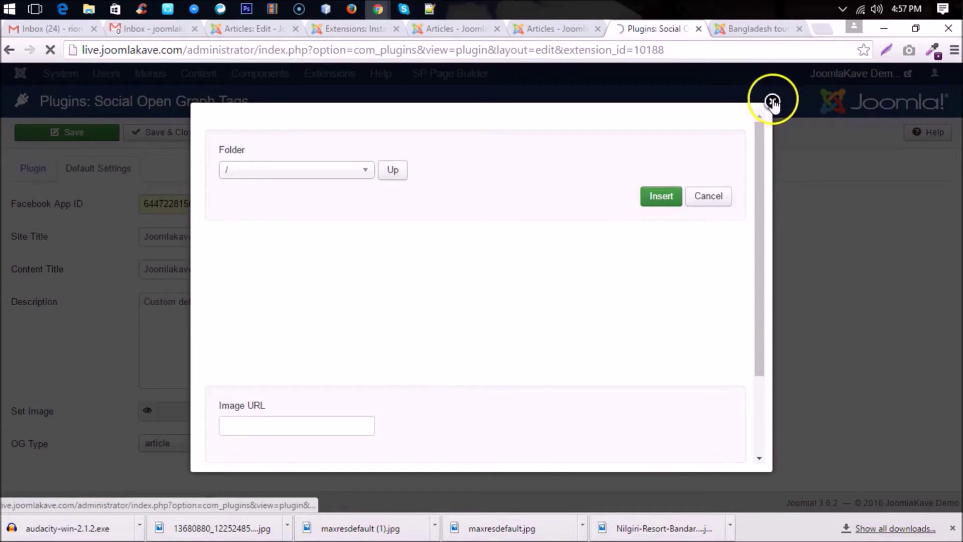
pyautogui.click(772, 102)
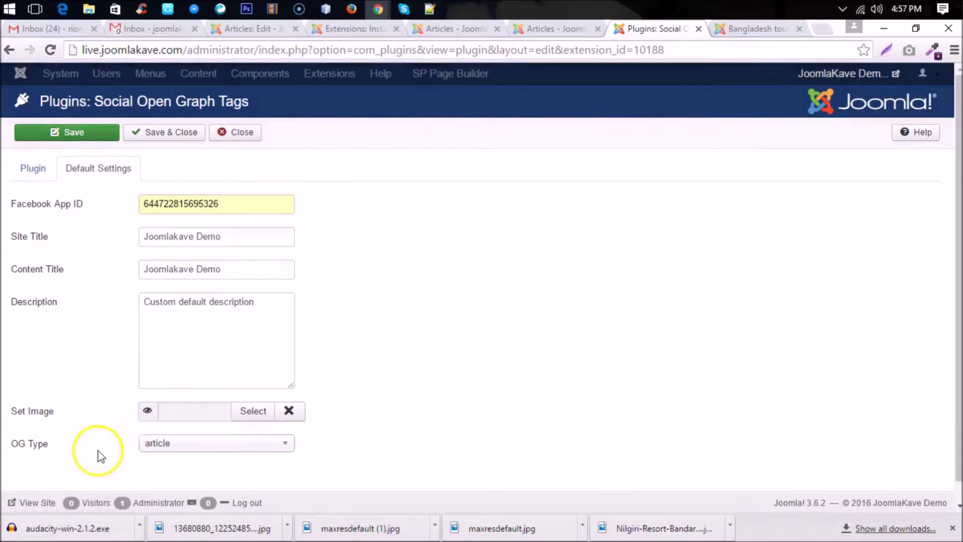
pyautogui.click(171, 449)
pyautogui.click(167, 449)
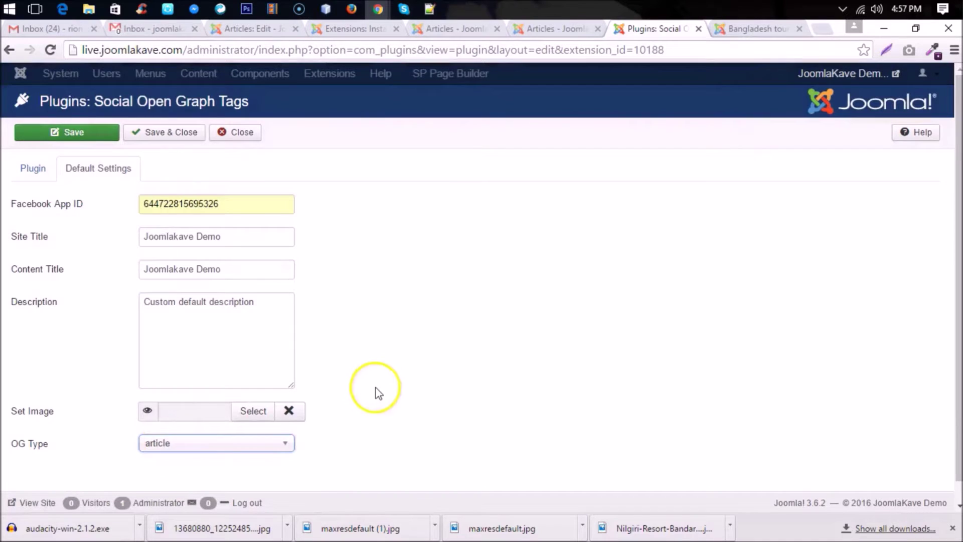
pyautogui.click(161, 134)
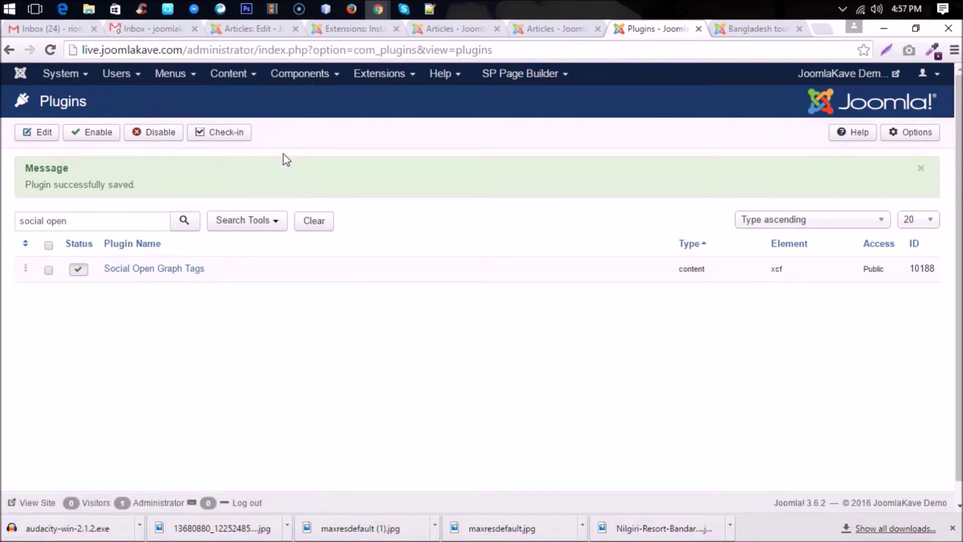
# Reload the live Bangladesh tourism spots article page
pyautogui.click(742, 30)
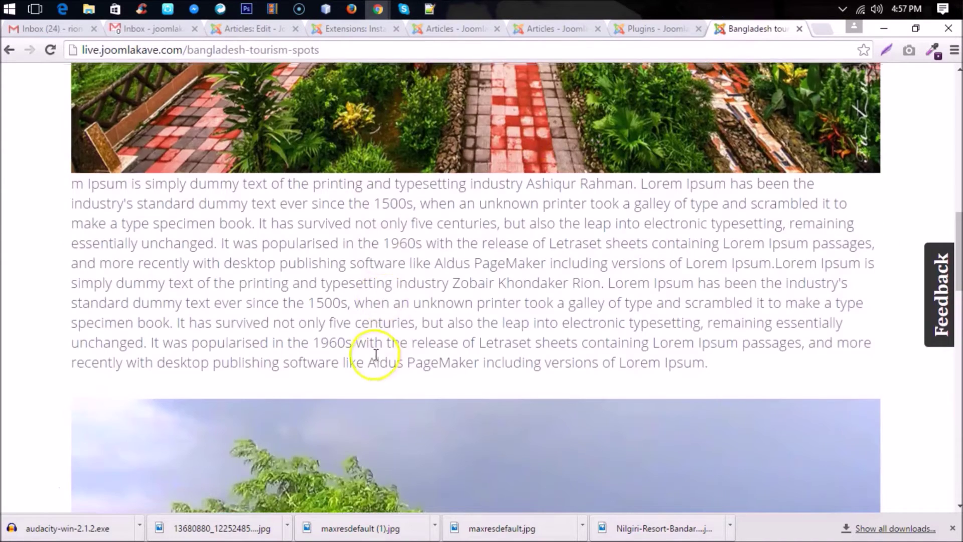
pyautogui.scroll(10, 376, 351)
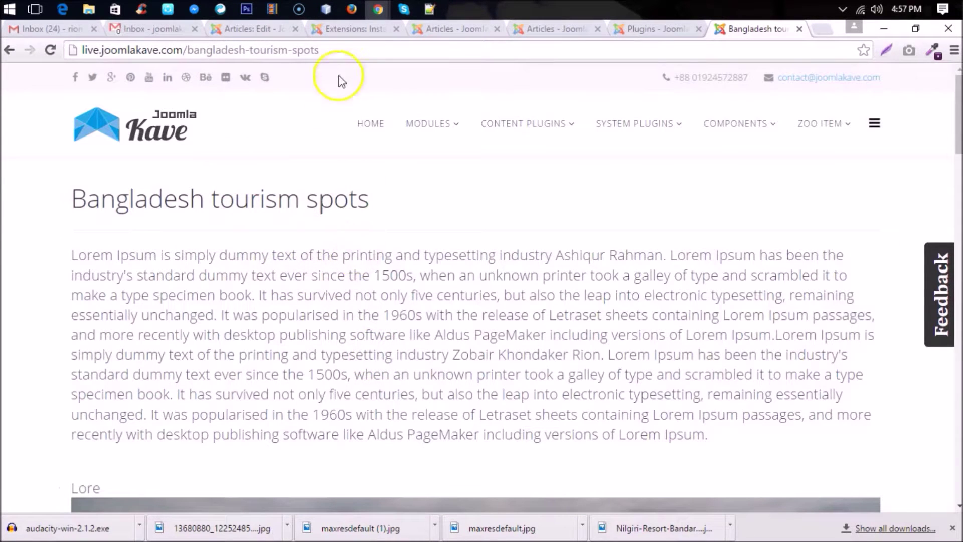
pyautogui.click(339, 53)
pyautogui.press('Return')
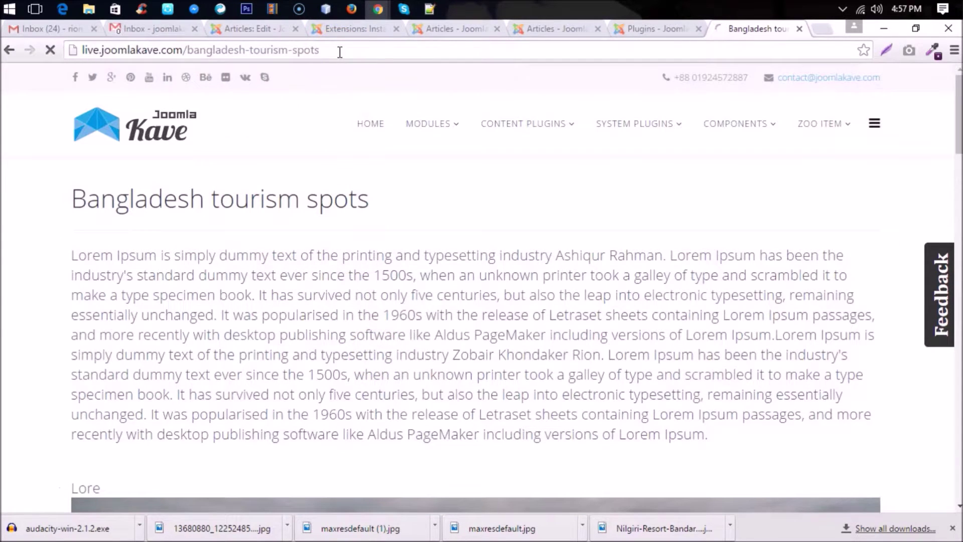
# Open the article page's HTML source from the right-click menu
pyautogui.rightClick(318, 96)
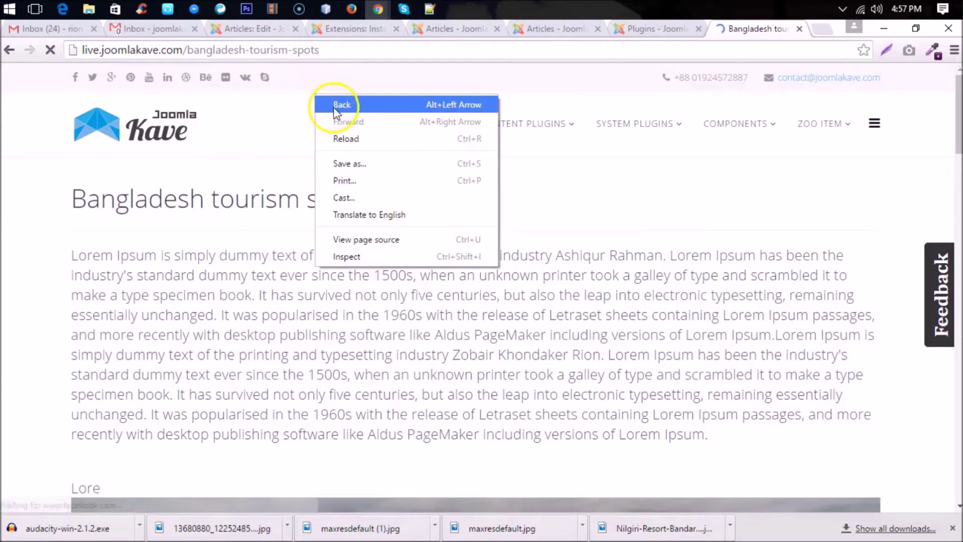
pyautogui.click(345, 138)
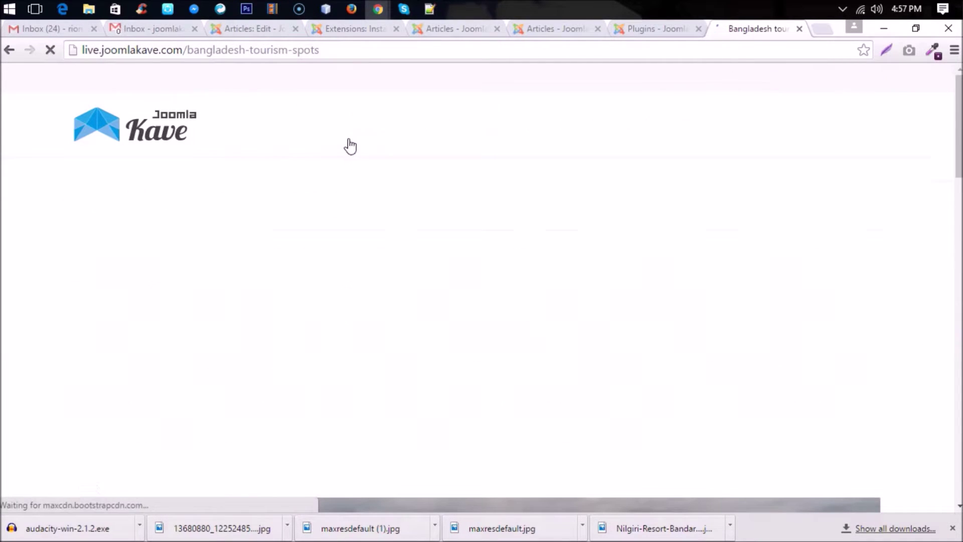
pyautogui.rightClick(320, 121)
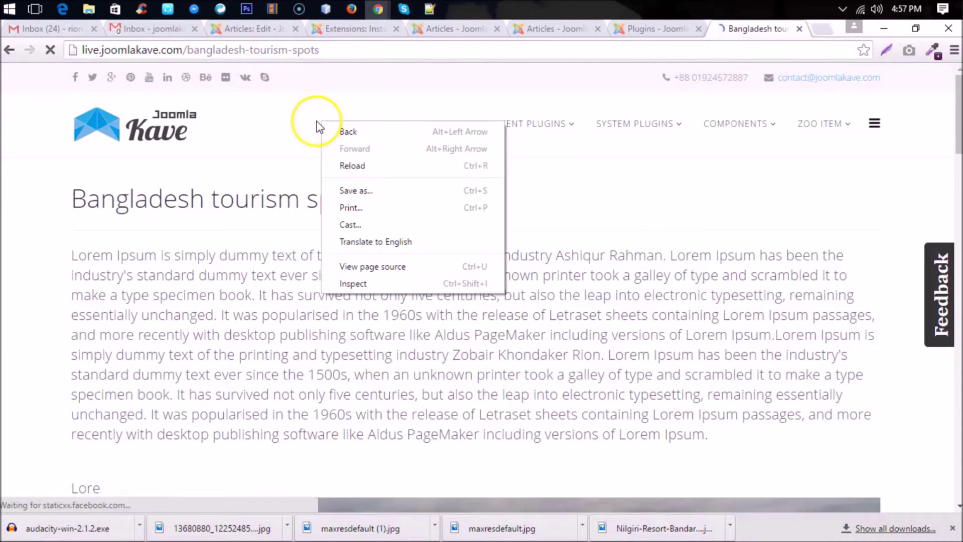
pyautogui.click(354, 267)
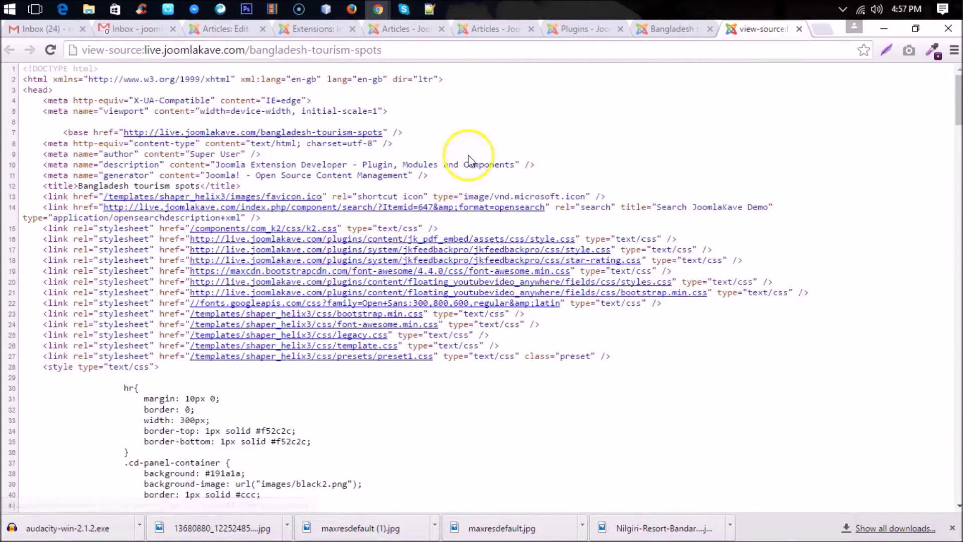
# Locate and highlight the Open Graph meta tag block in the page source
pyautogui.scroll(-15, 301, 204)
pyautogui.scroll(-20, 262, 246)
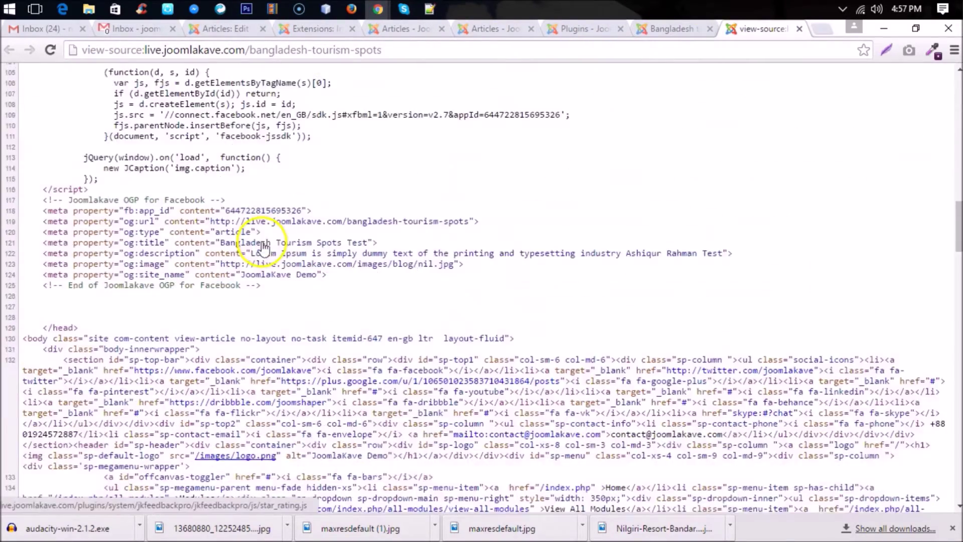
pyautogui.scroll(-5, 262, 247)
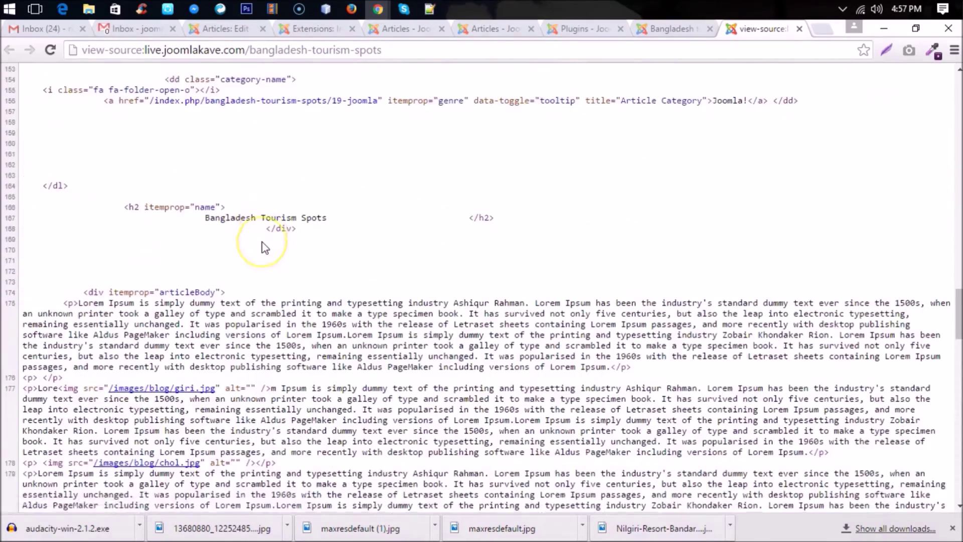
pyautogui.scroll(12, 263, 245)
pyautogui.scroll(4, 263, 243)
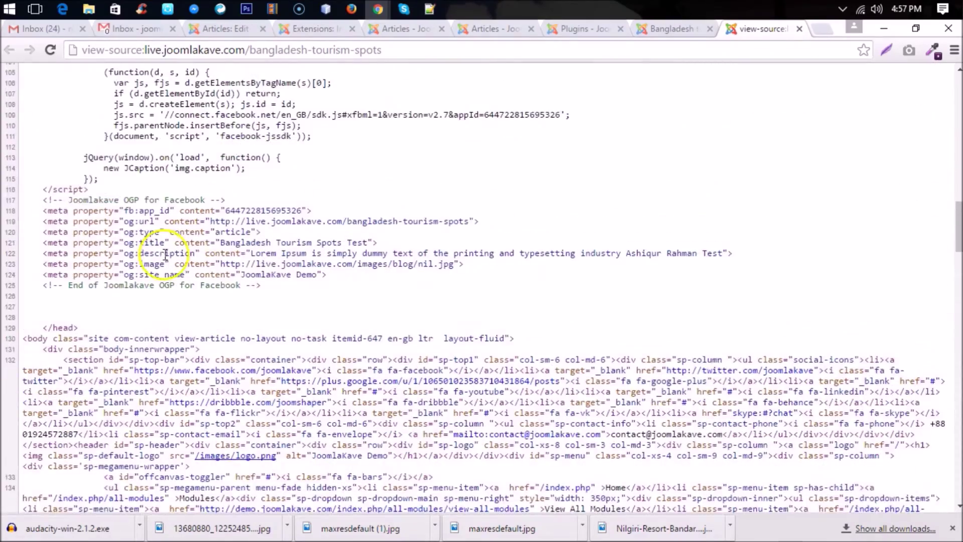
pyautogui.click(57, 199)
pyautogui.moveTo(38, 199); pyautogui.dragTo(268, 285)
pyautogui.click(268, 285)
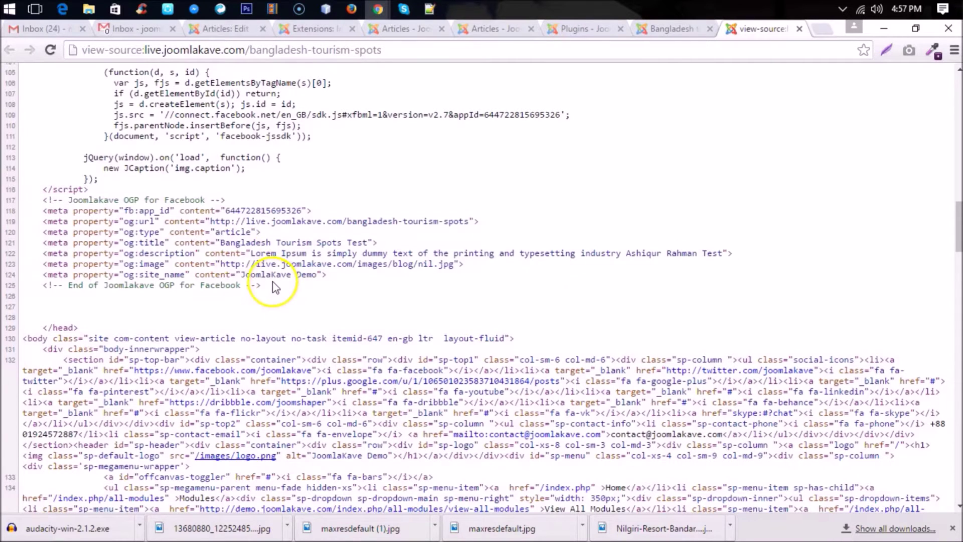
# Review the fb:app_id, og:url, og:type, og:title and og:description tags
pyautogui.moveTo(134, 211); pyautogui.dragTo(323, 210)
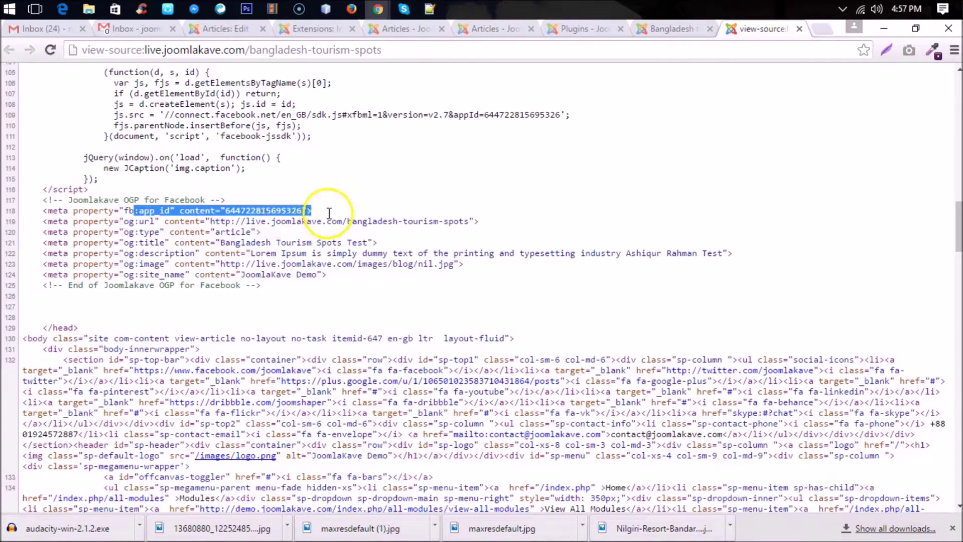
pyautogui.moveTo(133, 221); pyautogui.dragTo(482, 221)
pyautogui.moveTo(127, 232); pyautogui.dragTo(397, 243)
pyautogui.click(157, 246)
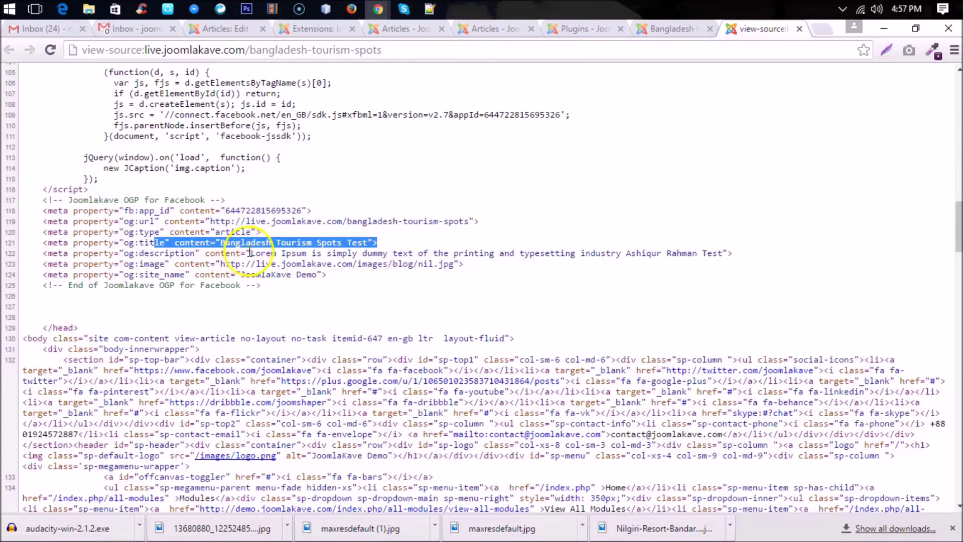
pyautogui.moveTo(144, 254); pyautogui.dragTo(725, 253)
pyautogui.click(709, 258)
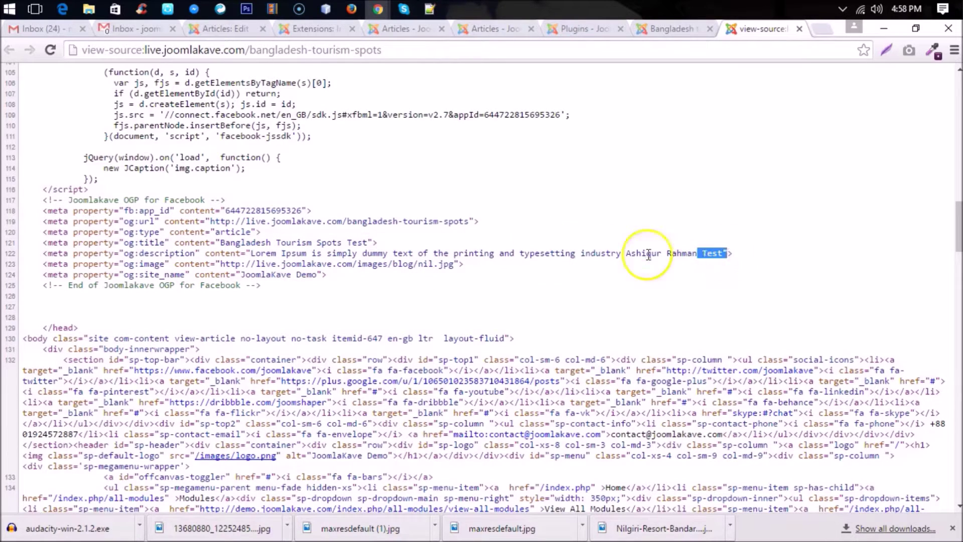
# Check the word 'Test' in og:title and the og:image address
pyautogui.moveTo(343, 244); pyautogui.dragTo(370, 244)
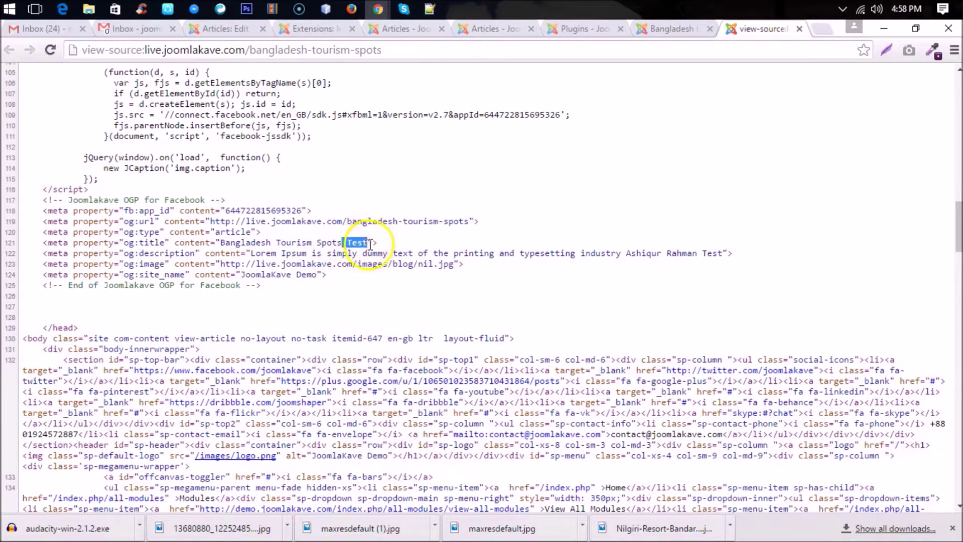
pyautogui.click(422, 262)
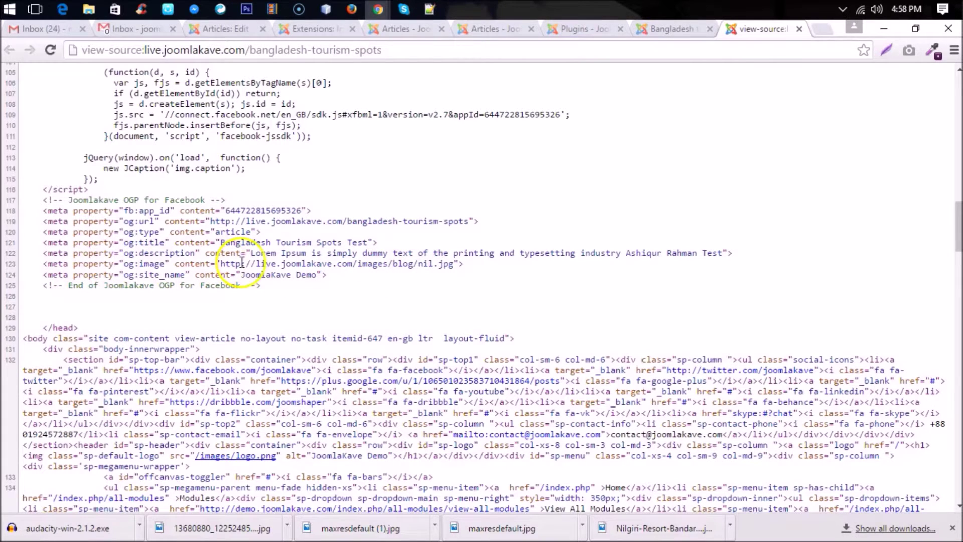
pyautogui.doubleClick(266, 274)
pyautogui.doubleClick(309, 264)
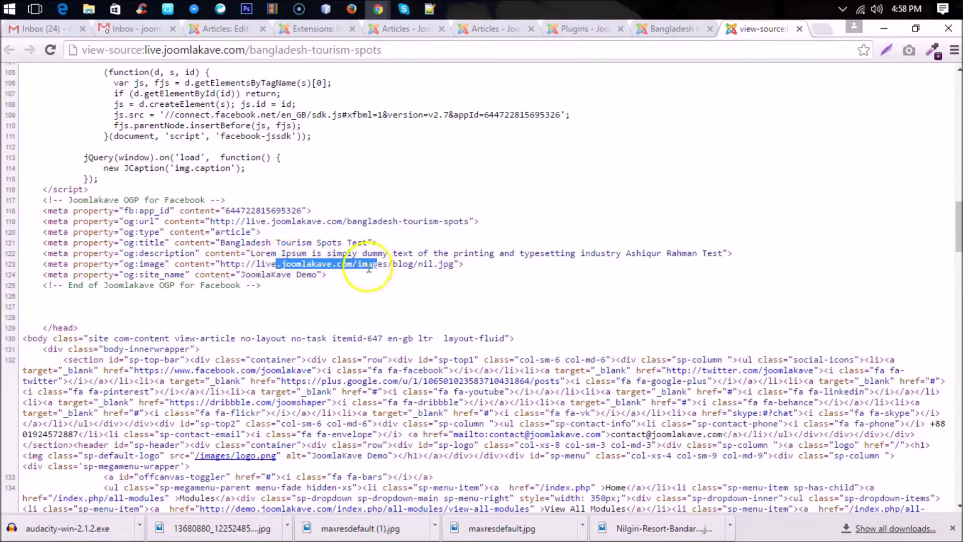
pyautogui.click(72, 265)
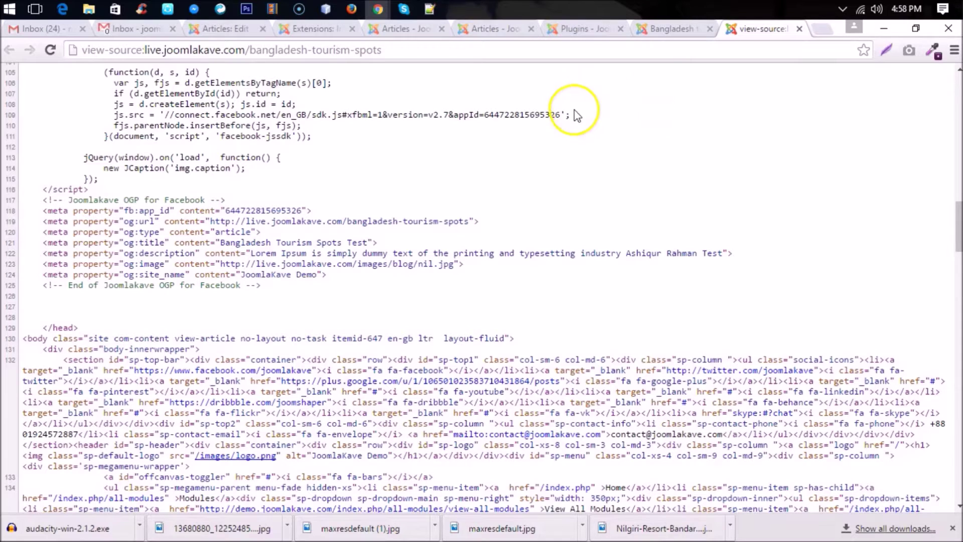
pyautogui.click(816, 29)
# Search 'Facebook debugger' and open the Open Graph Debugger result
pyautogui.write('Face')
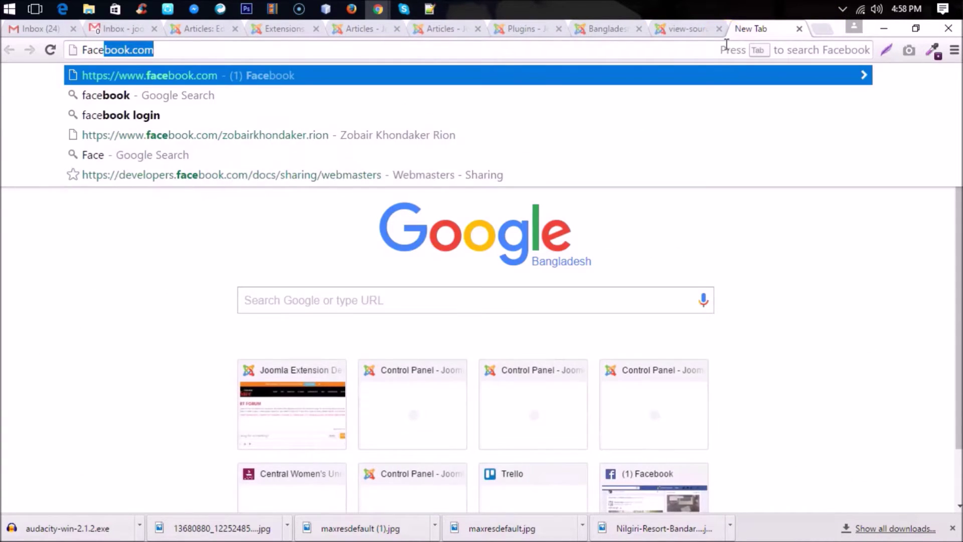
pyautogui.write('book de')
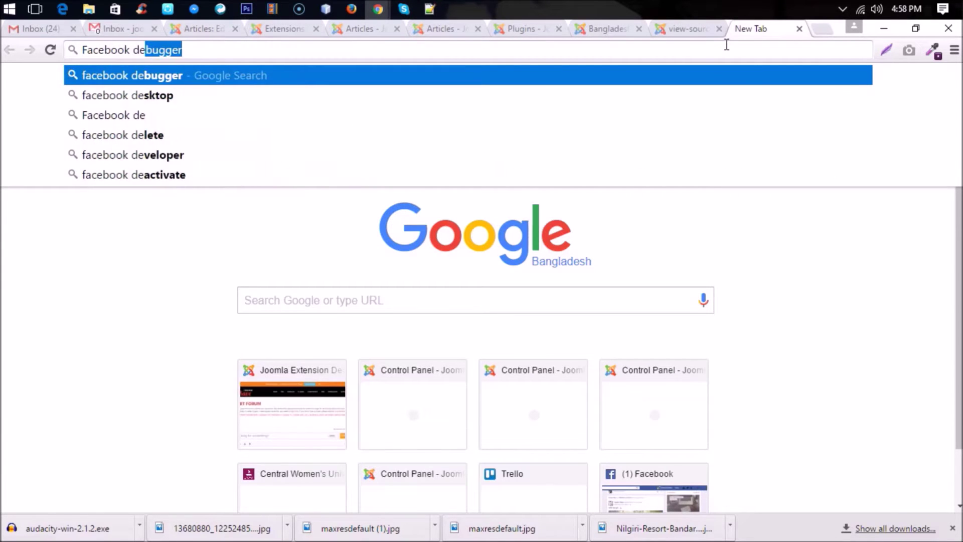
pyautogui.write('bugger')
pyautogui.press('Return')
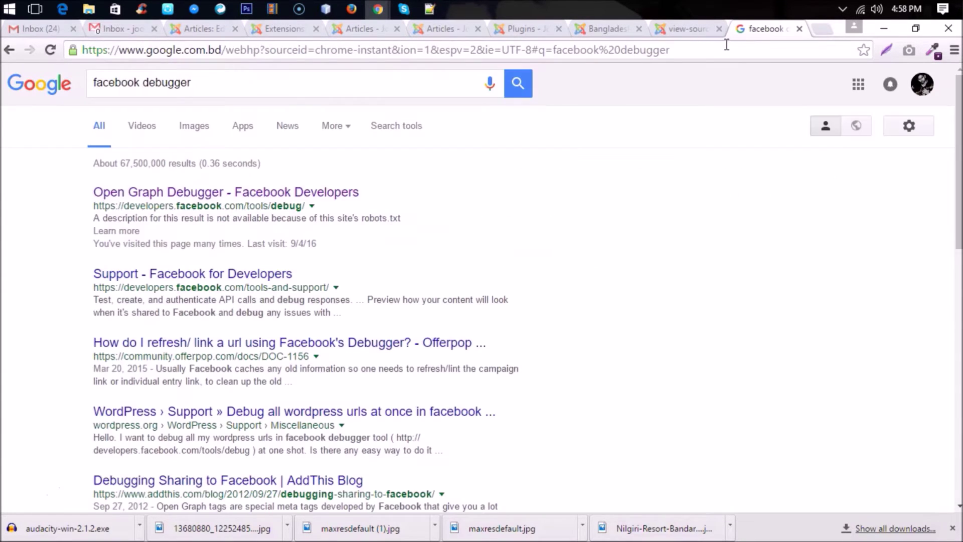
pyautogui.click(193, 195)
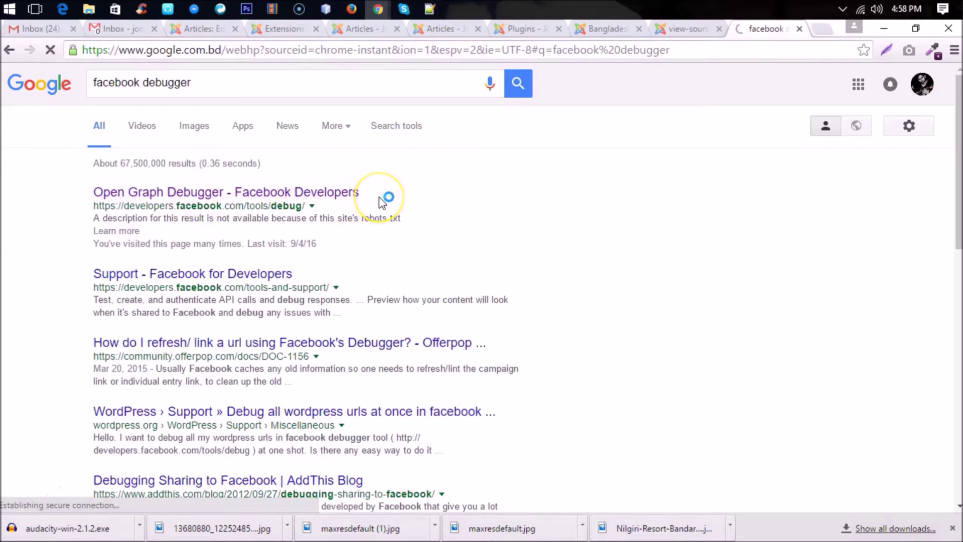
# Copy the article's address into the Sharing Debugger and debug it
pyautogui.click(601, 31)
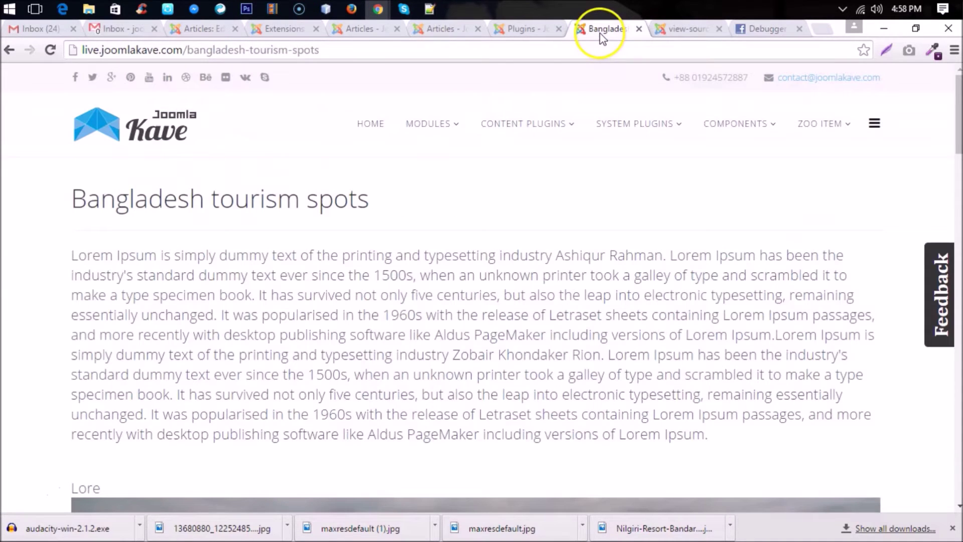
pyautogui.click(260, 50)
pyautogui.hotkey('ctrl', 'c')
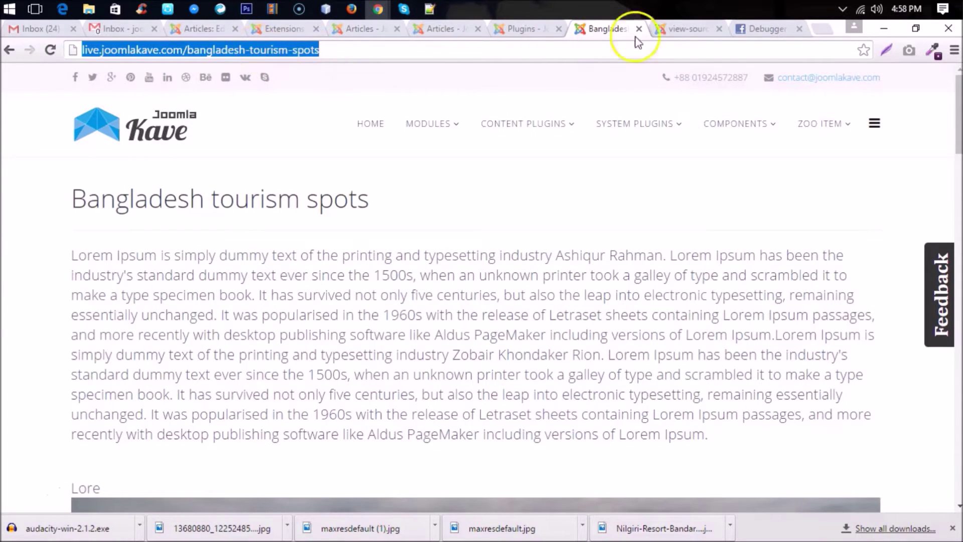
pyautogui.click(763, 29)
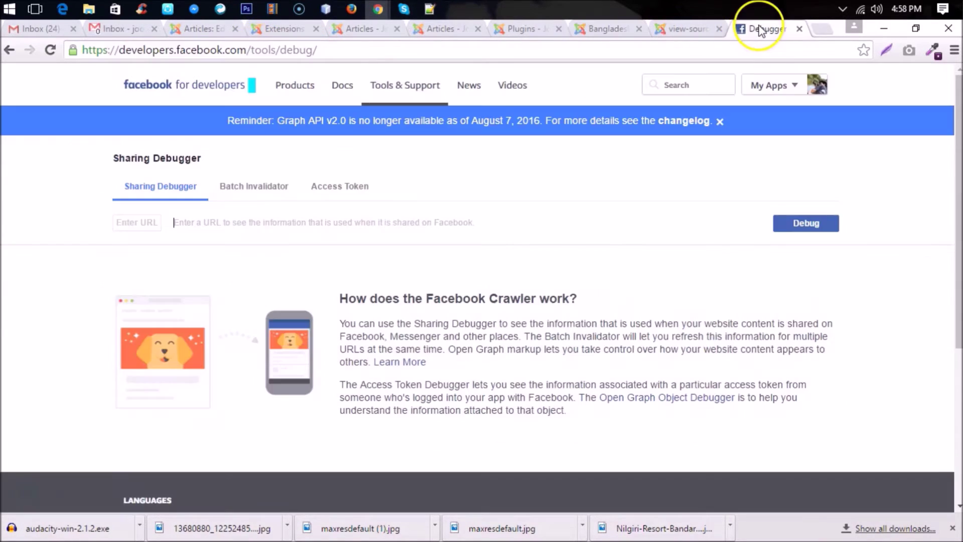
pyautogui.click(247, 228)
pyautogui.hotkey('ctrl', 'v')
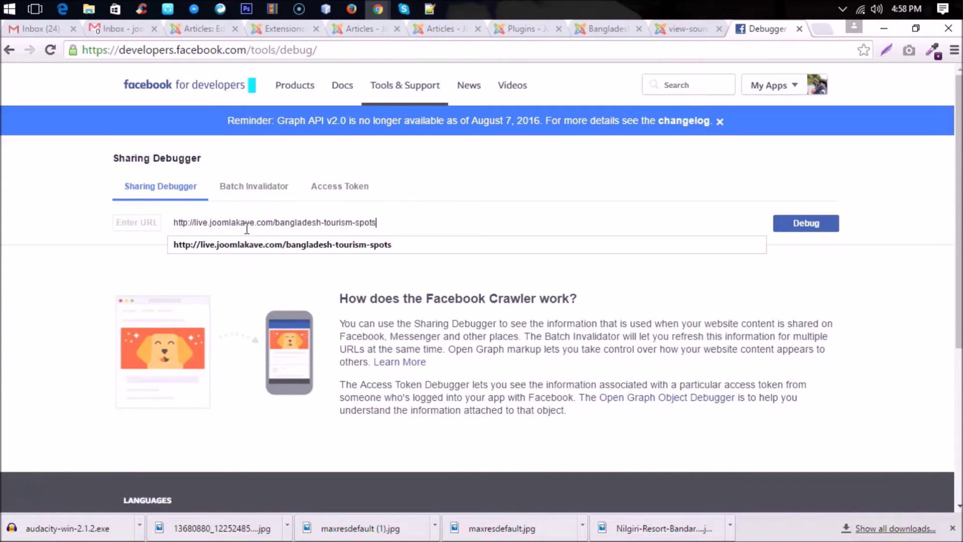
pyautogui.click(792, 223)
pyautogui.click(799, 230)
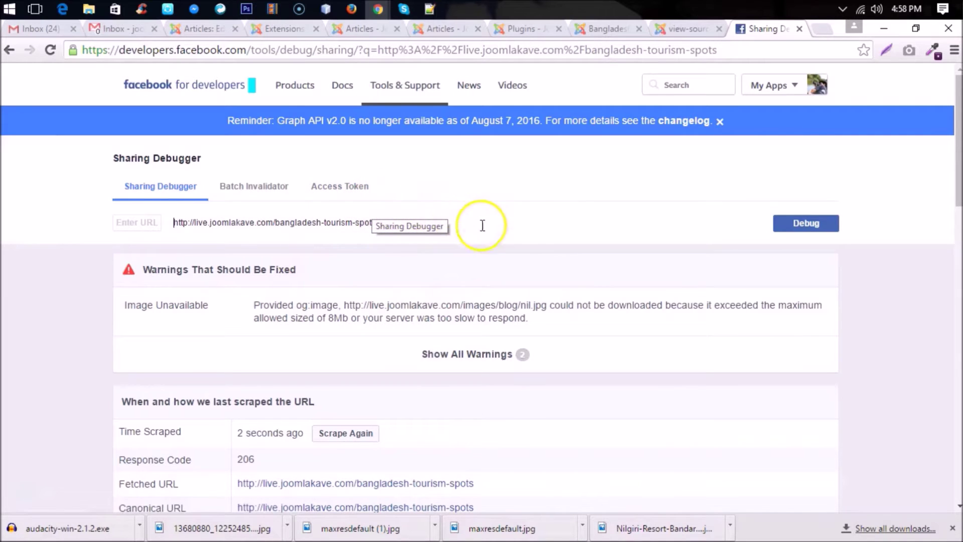
# Scroll through the debugger results and scrape the article again
pyautogui.scroll(-3, 522, 271)
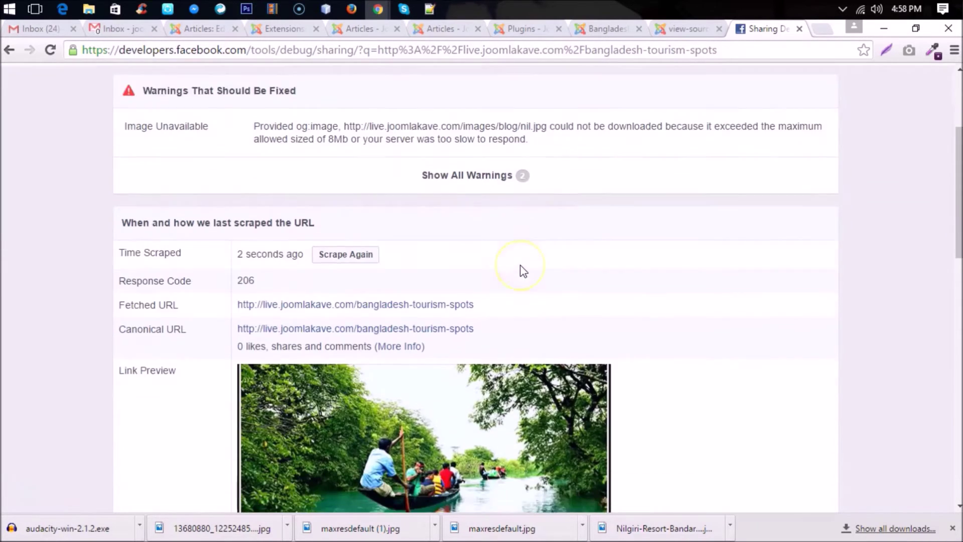
pyautogui.scroll(-1, 522, 271)
pyautogui.scroll(-2, 522, 270)
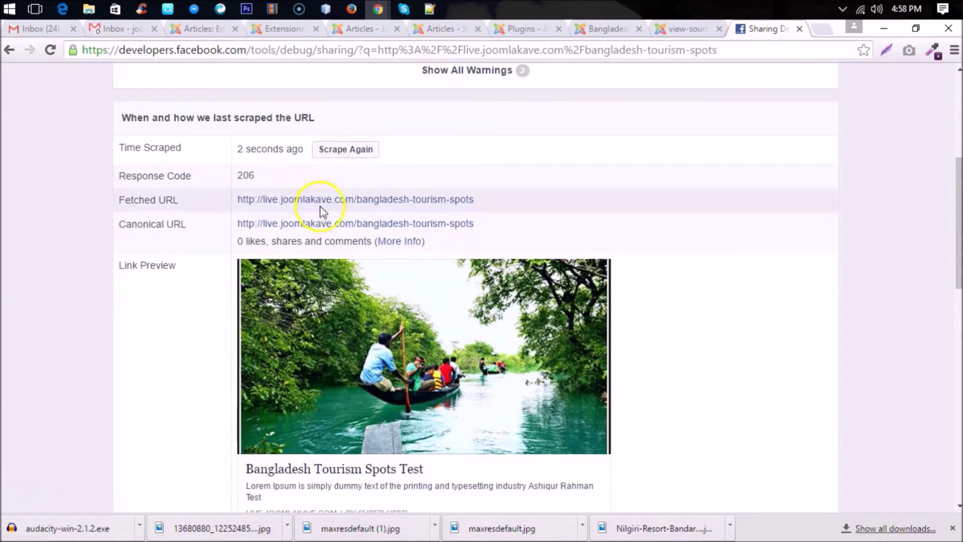
pyautogui.click(351, 159)
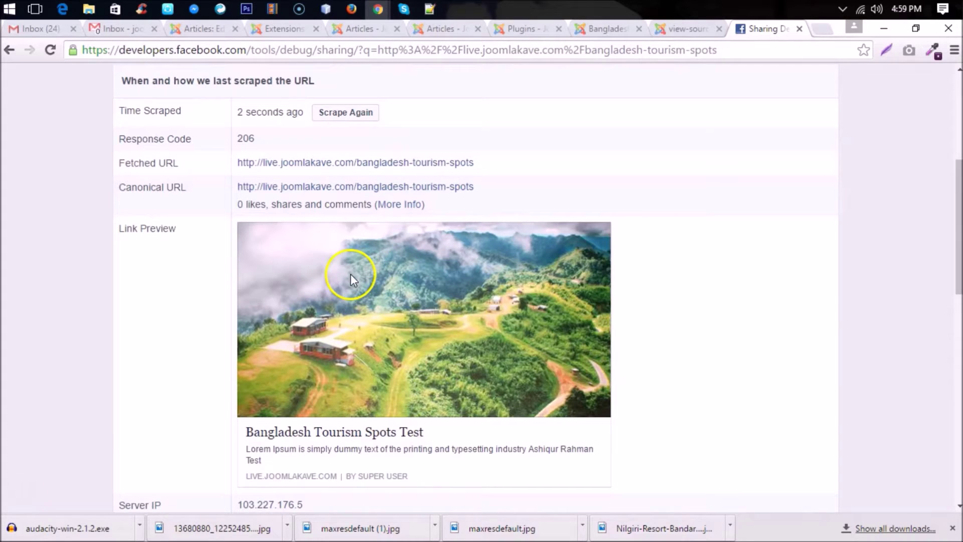
# Show all raw tags and check og:title 'Bangladesh Tourism Spots Test' and og:description
pyautogui.scroll(-7, 510, 273)
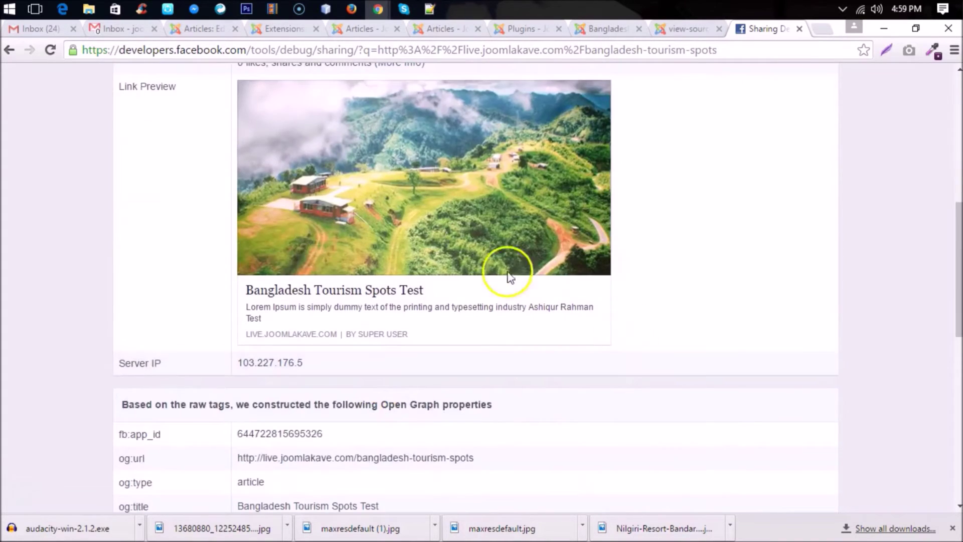
pyautogui.scroll(8, 439, 284)
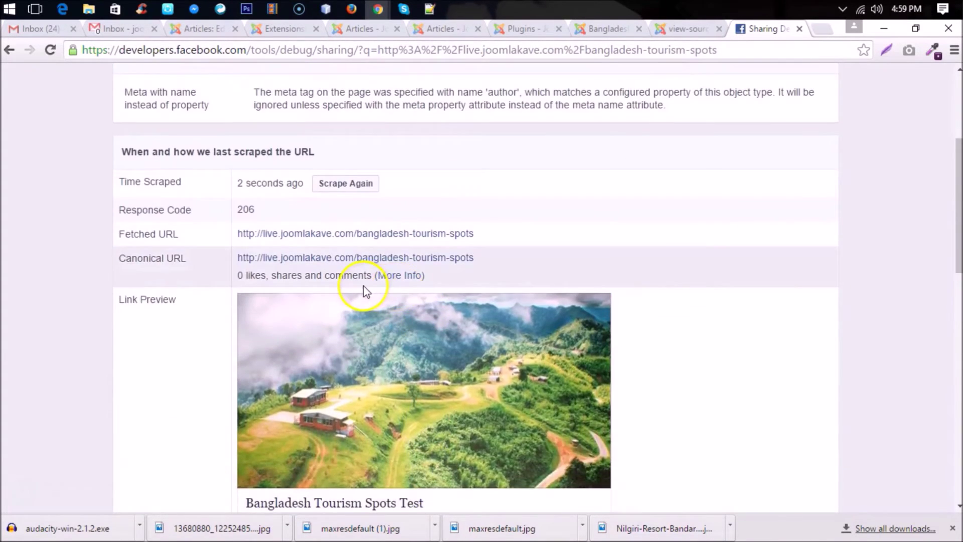
pyautogui.scroll(4, 393, 286)
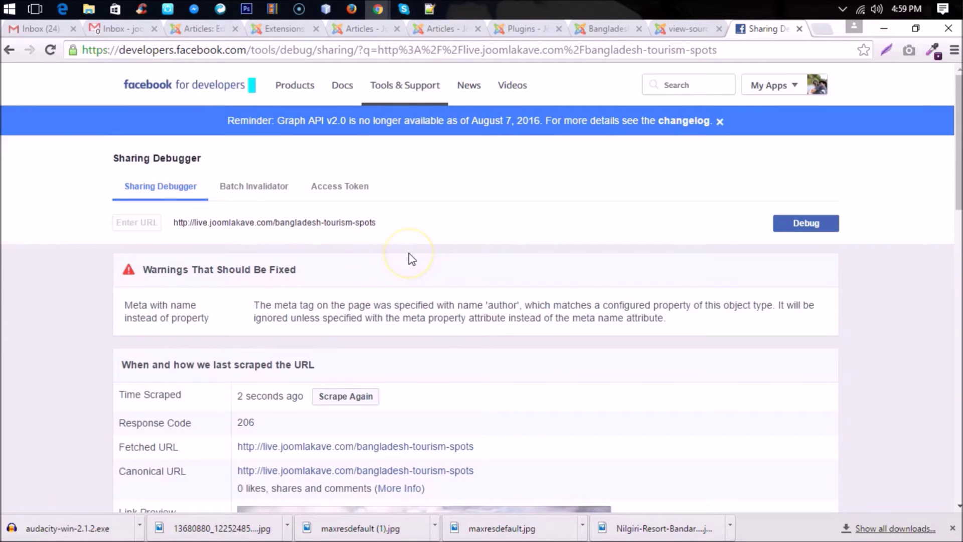
pyautogui.scroll(-7, 409, 258)
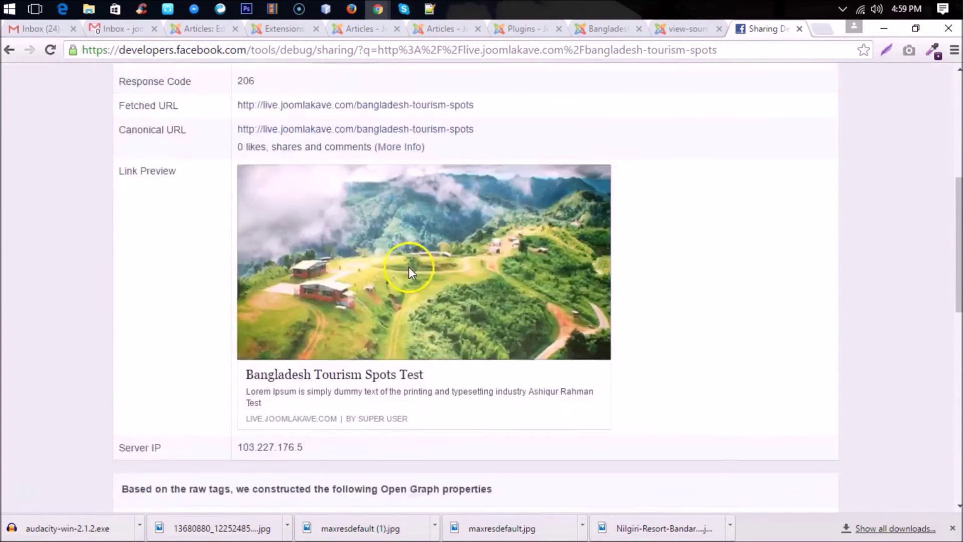
pyautogui.scroll(-7, 408, 269)
pyautogui.click(462, 307)
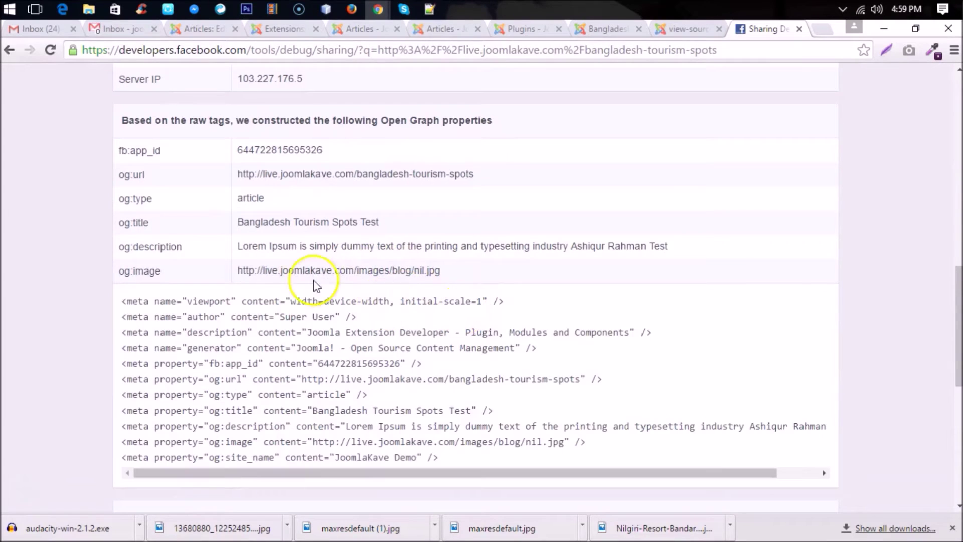
pyautogui.moveTo(237, 221); pyautogui.dragTo(410, 227)
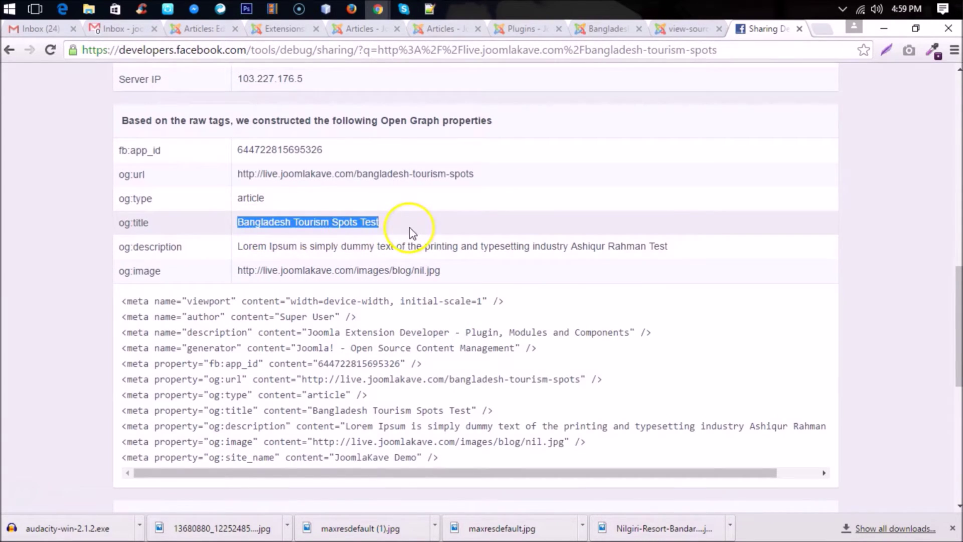
pyautogui.click(411, 232)
pyautogui.moveTo(240, 246); pyautogui.dragTo(670, 247)
pyautogui.click(666, 249)
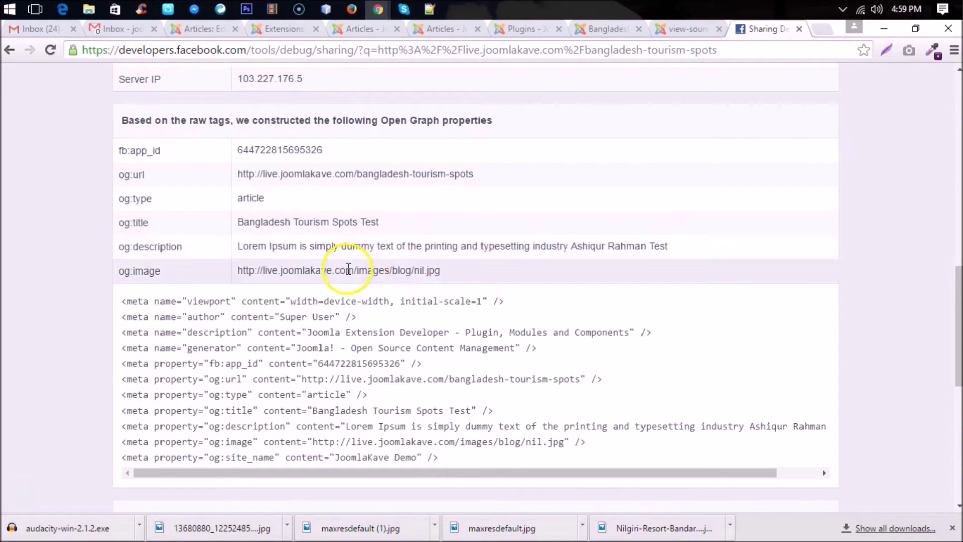
pyautogui.moveTo(353, 271); pyautogui.dragTo(482, 270)
pyautogui.scroll(10, 468, 264)
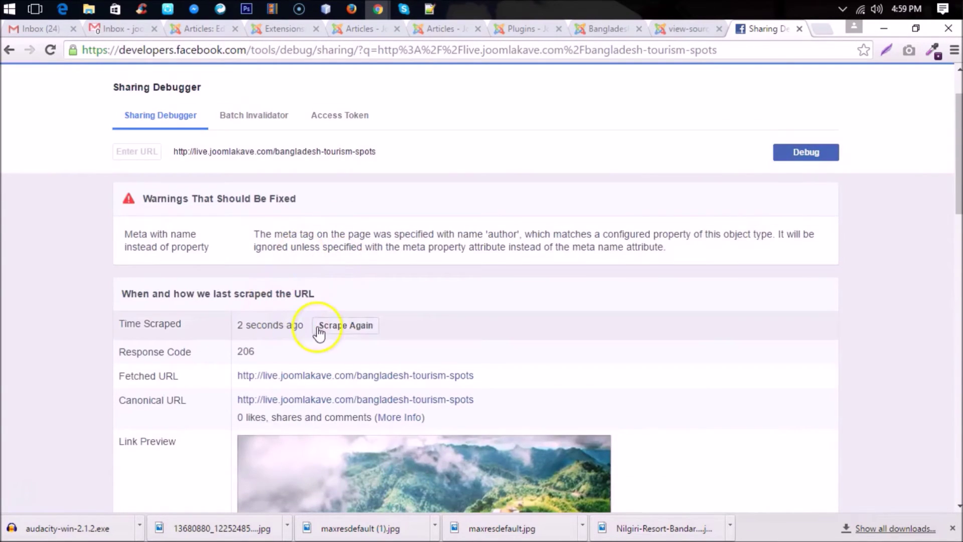
# Scrape the article once more and select its full address for copying
pyautogui.click(324, 327)
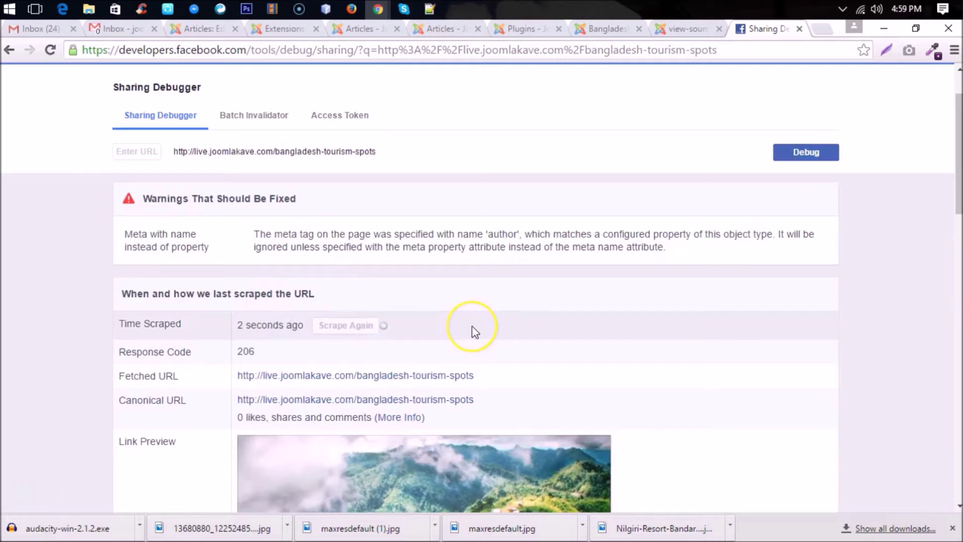
pyautogui.click(363, 329)
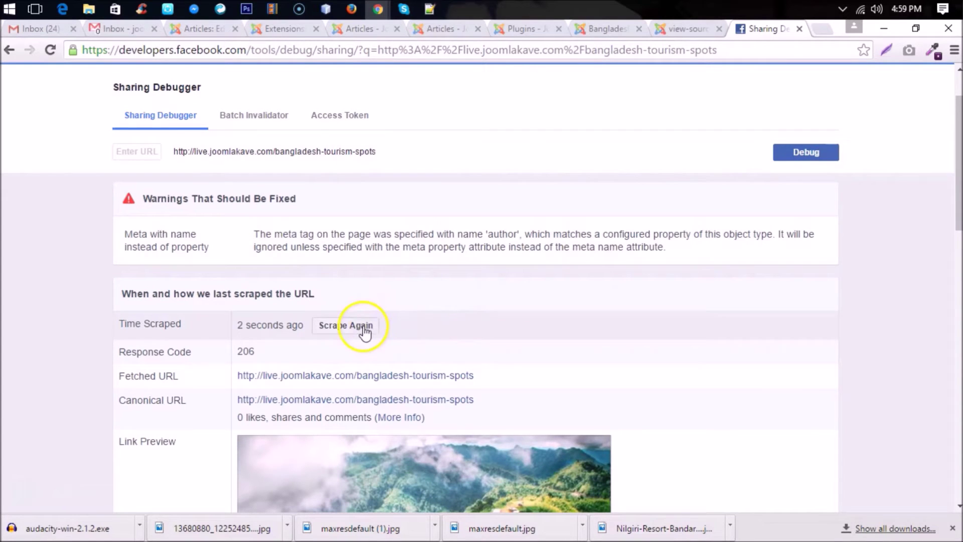
pyautogui.scroll(-3, 527, 316)
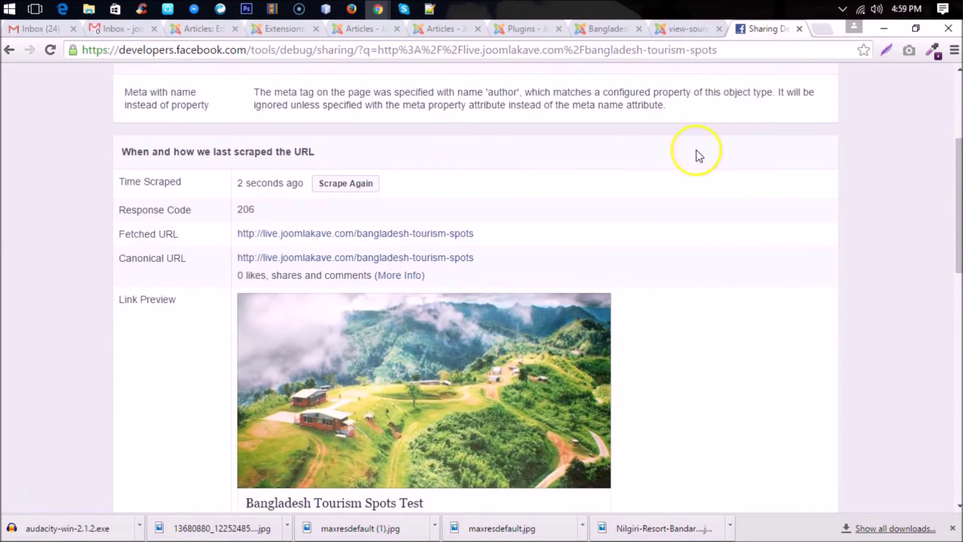
pyautogui.scroll(4, 506, 249)
pyautogui.moveTo(396, 227); pyautogui.dragTo(93, 196)
pyautogui.hotkey('ctrl', 'c')
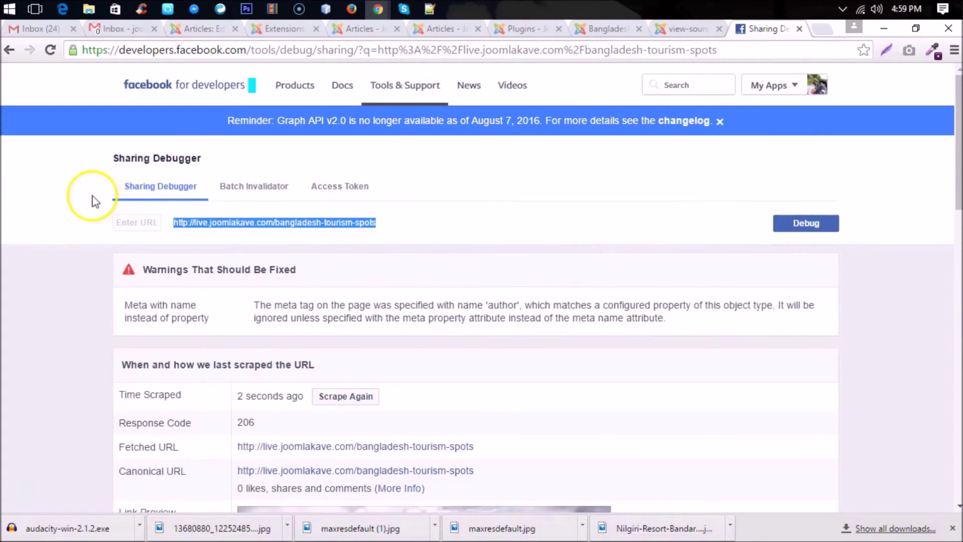
pyautogui.click(822, 28)
pyautogui.write('facebook.com')
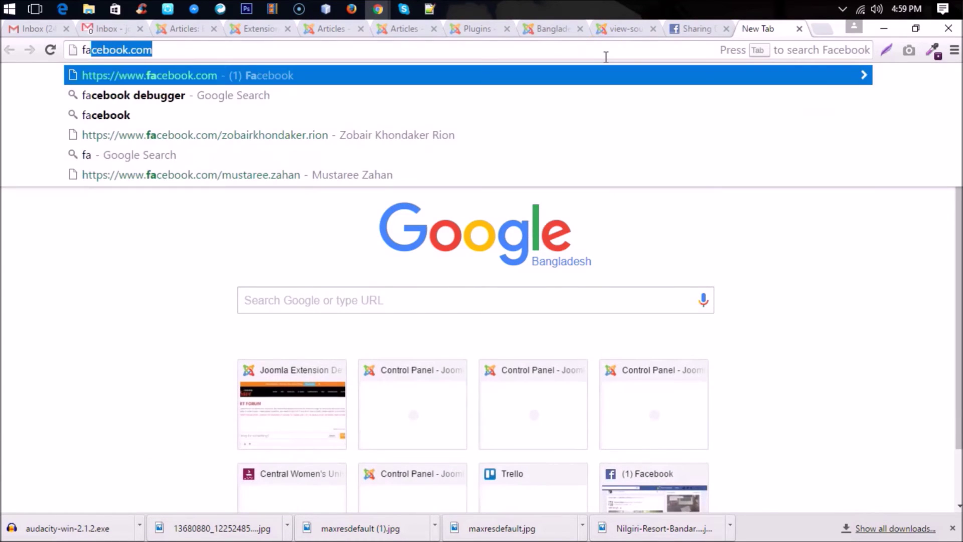
pyautogui.press('Return')
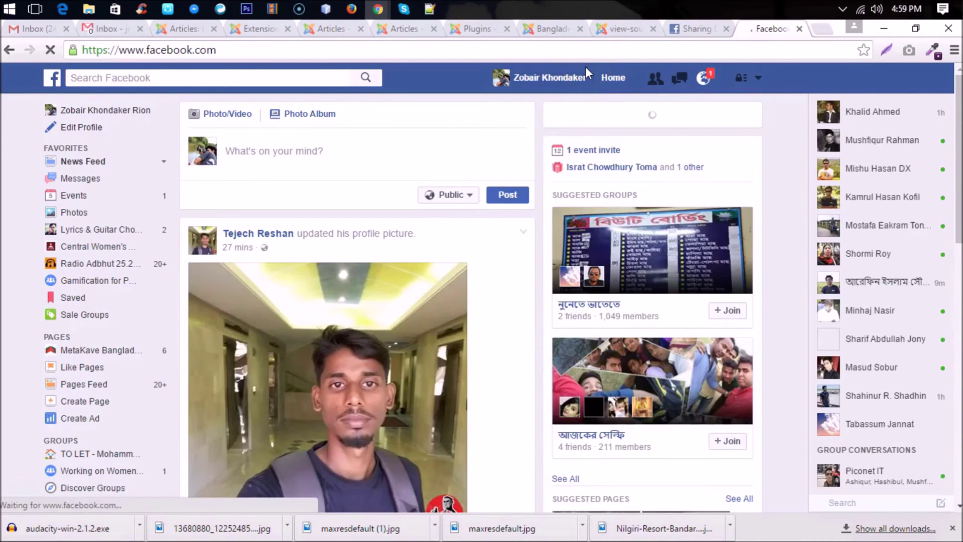
pyautogui.click(340, 161)
pyautogui.hotkey('ctrl', 'v')
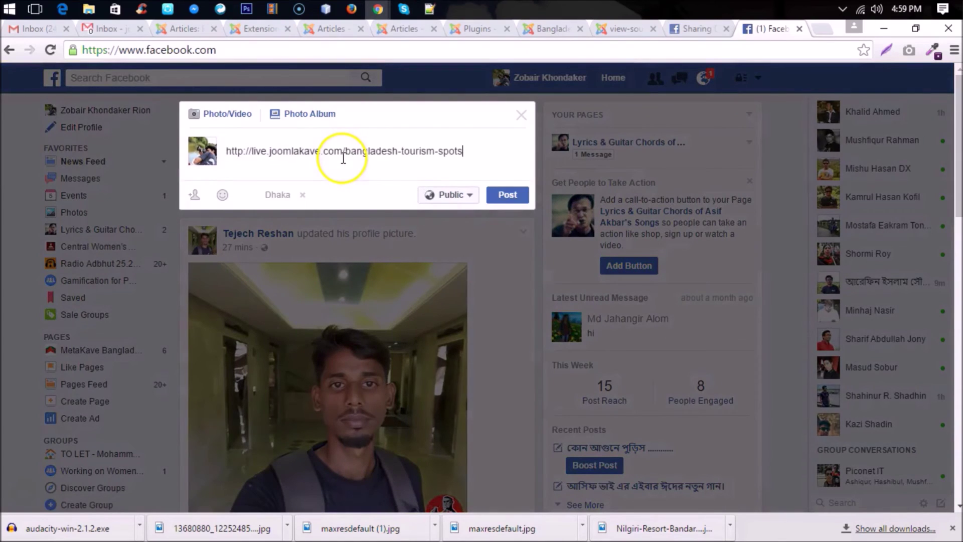